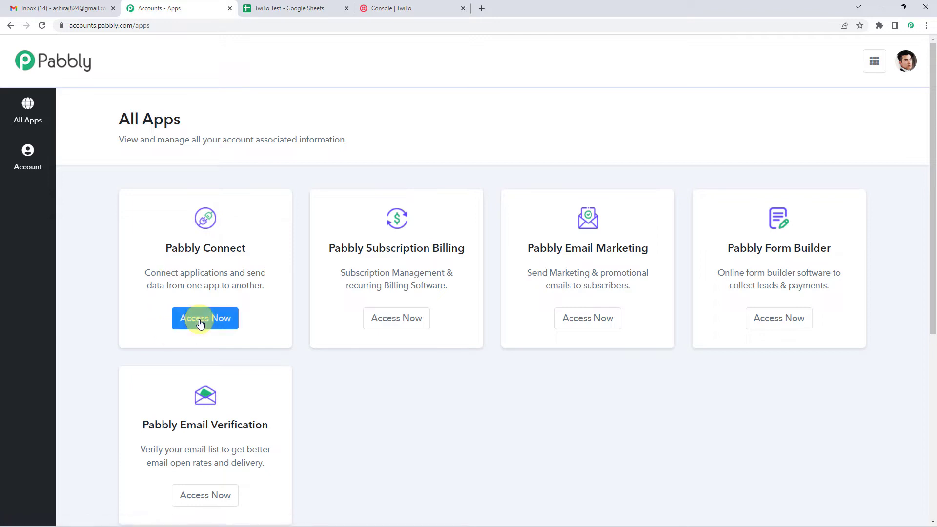
Open Pabbly Connect and create a new workflow named "Google Sheets To Twilio"
click(200, 320)
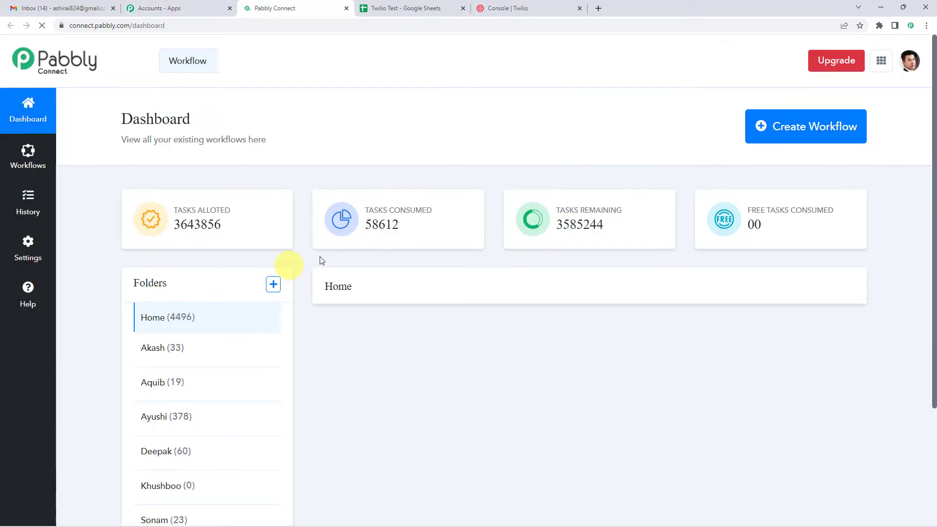
click(787, 139)
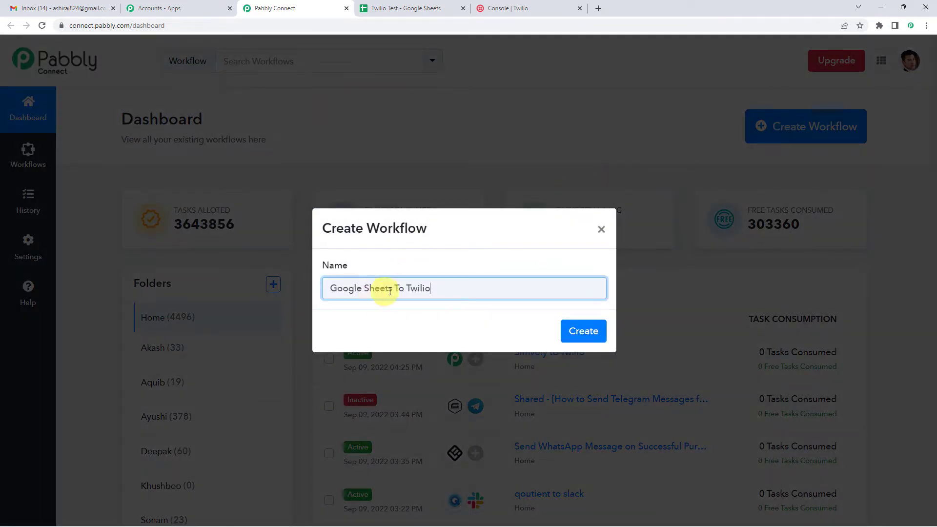
click(575, 334)
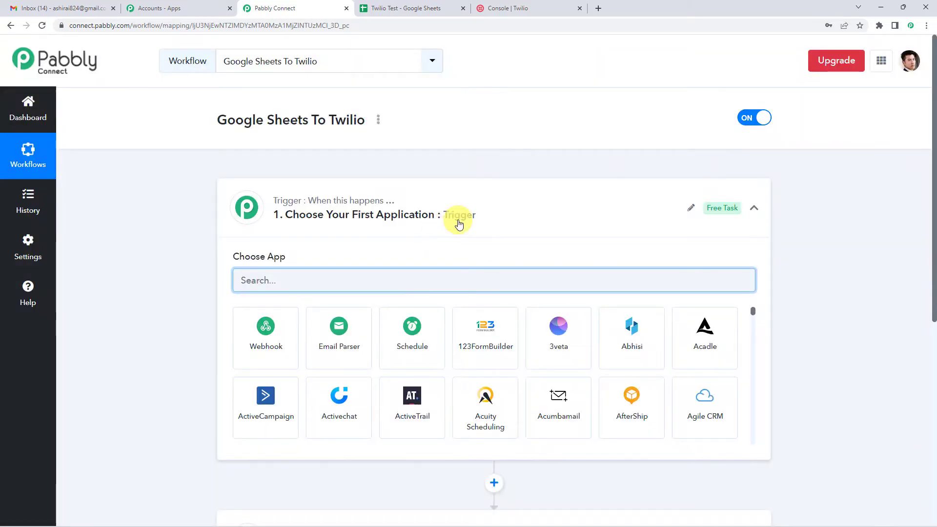
Find Schedule by Pabbly for the workflow's trigger step and choose it as the trigger app
click(454, 222)
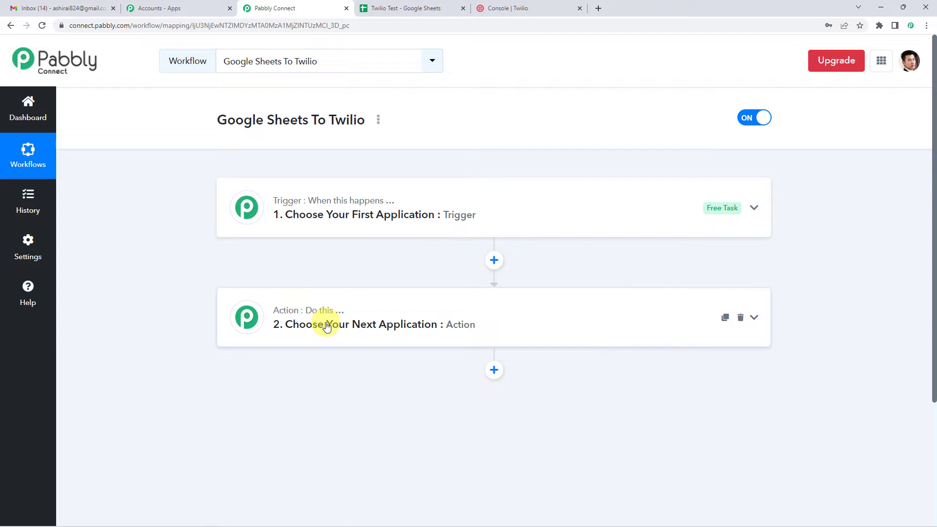
click(383, 229)
click(309, 282)
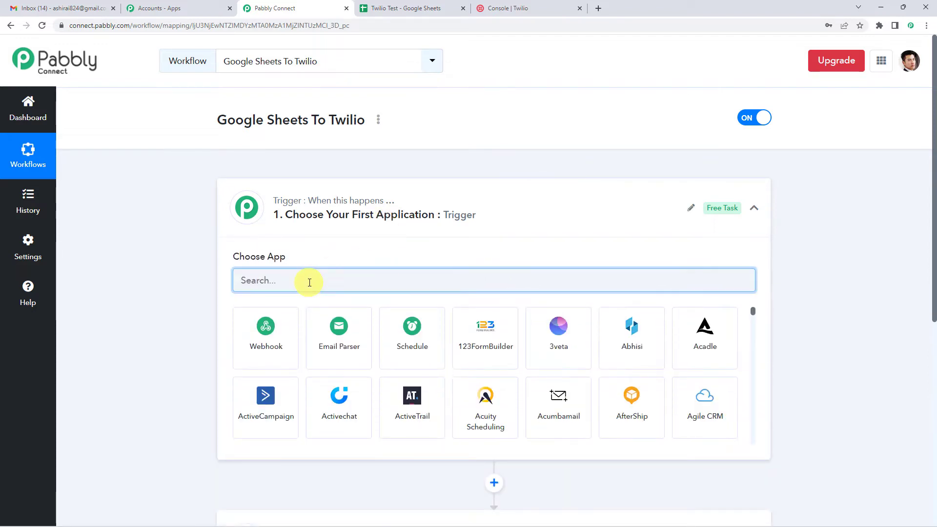
text(sche)
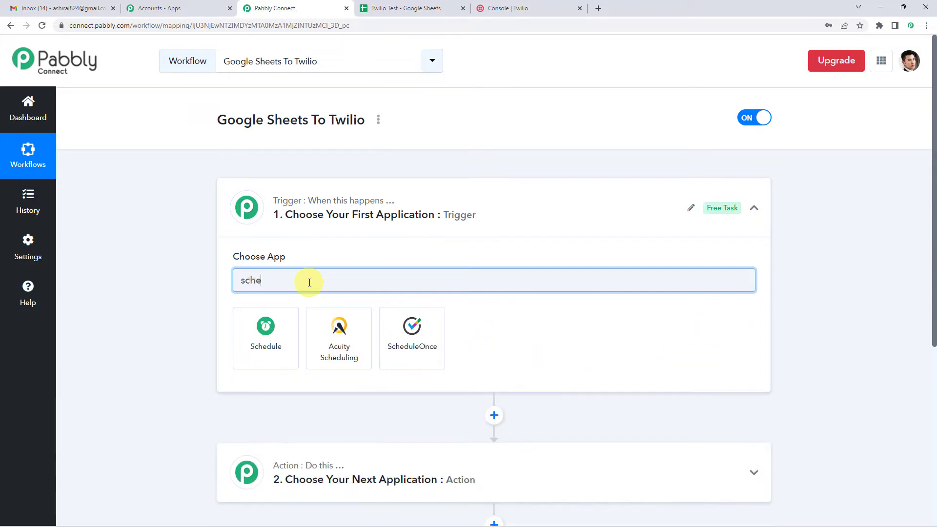
click(267, 330)
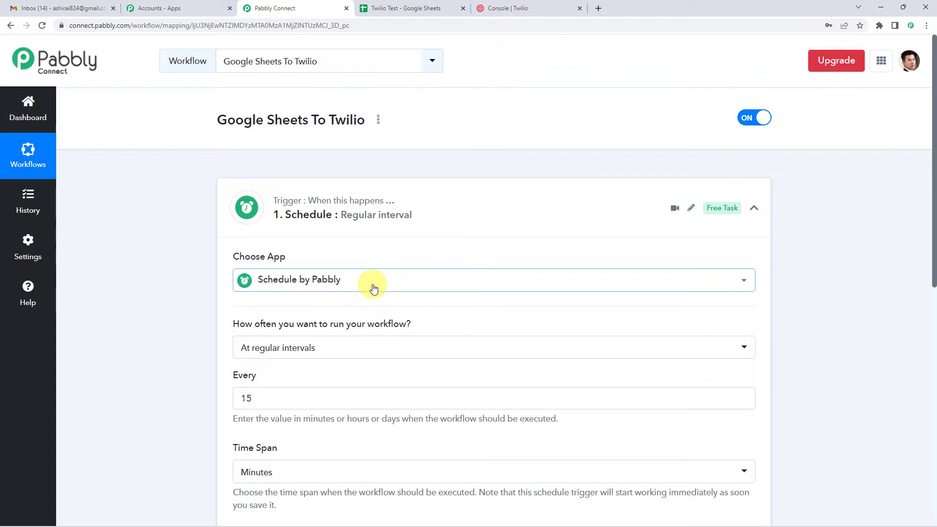
Set the schedule trigger to run the workflow once
scroll(378, 288, down, 3)
scroll(379, 289, down, 1)
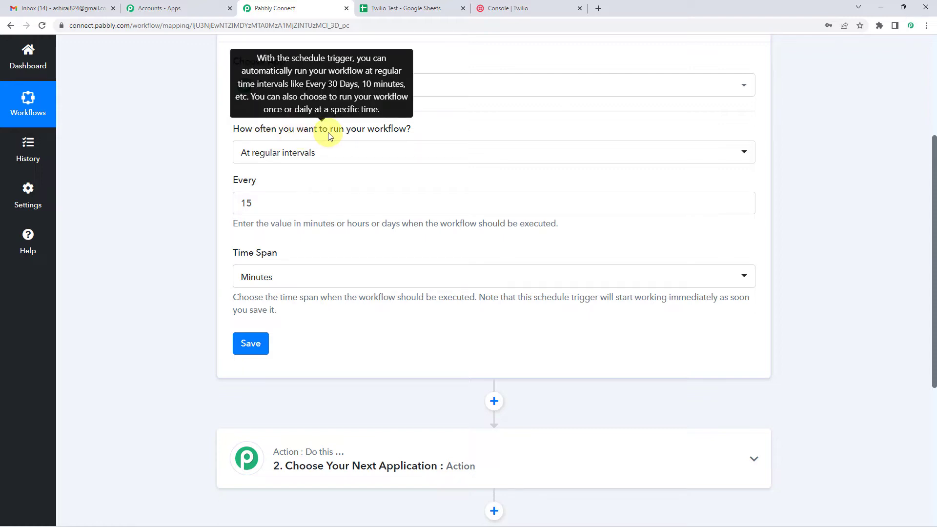
click(330, 154)
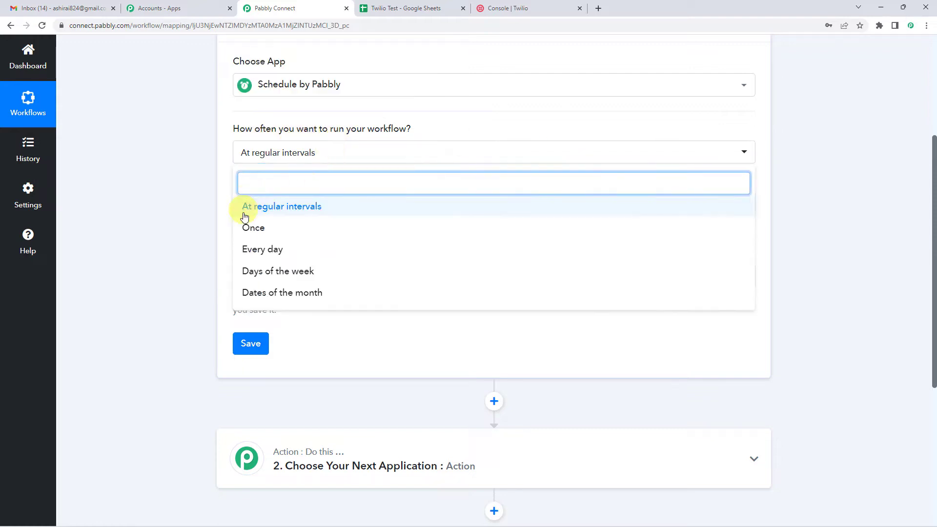
click(256, 236)
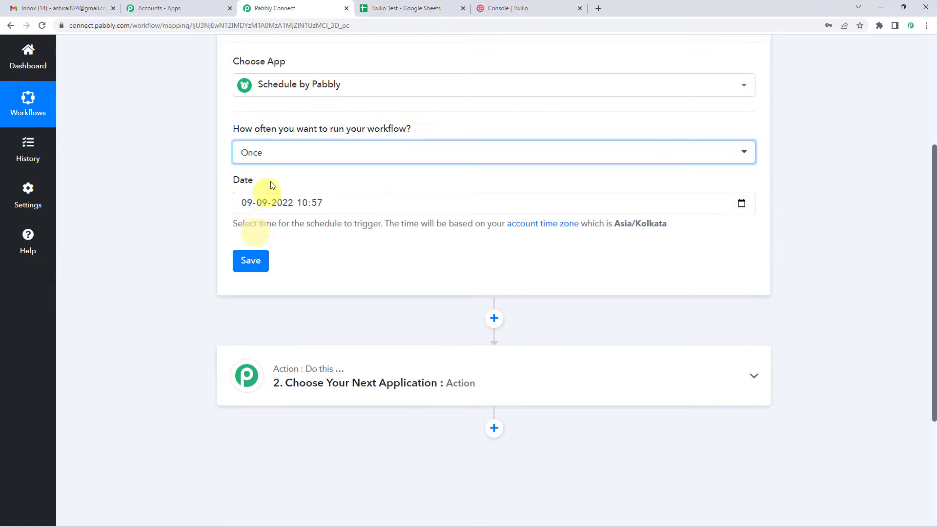
click(278, 152)
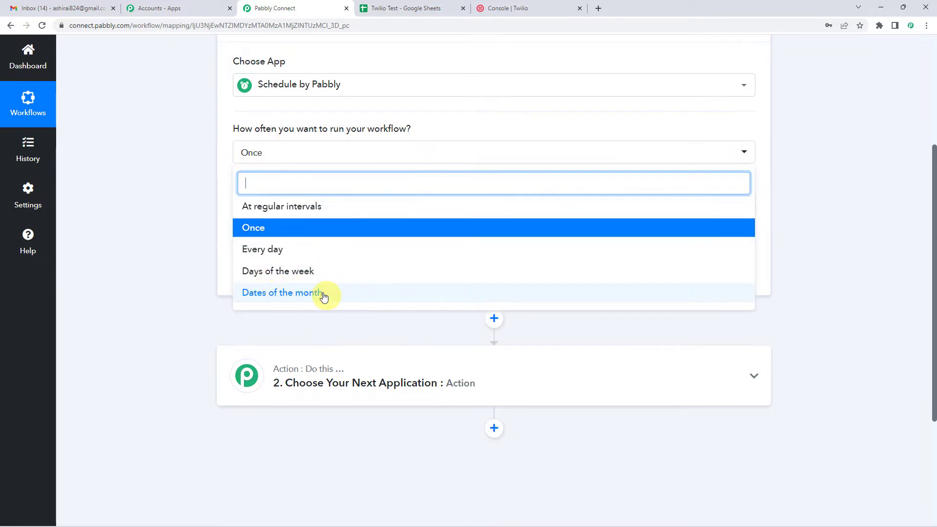
click(226, 151)
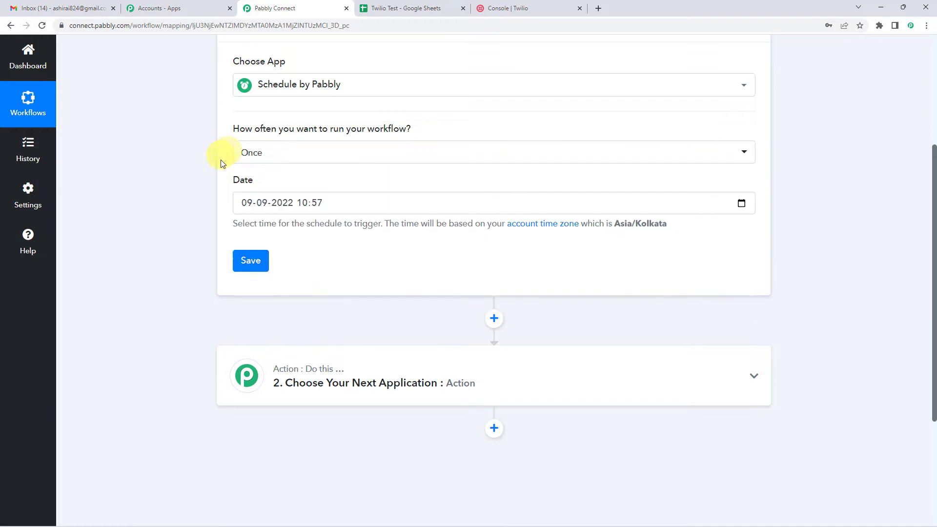
Set the schedule trigger's date to 10-09-2022 at 13:00 and save the trigger
click(343, 213)
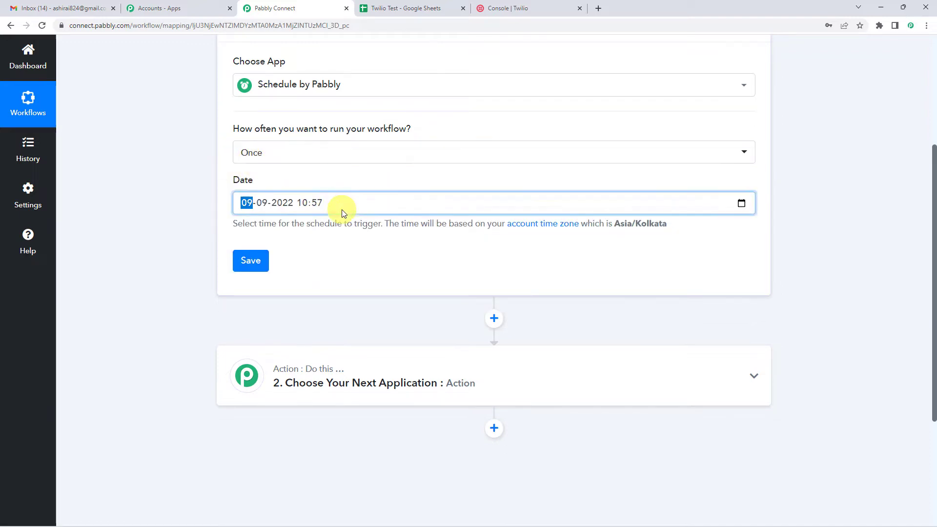
click(739, 204)
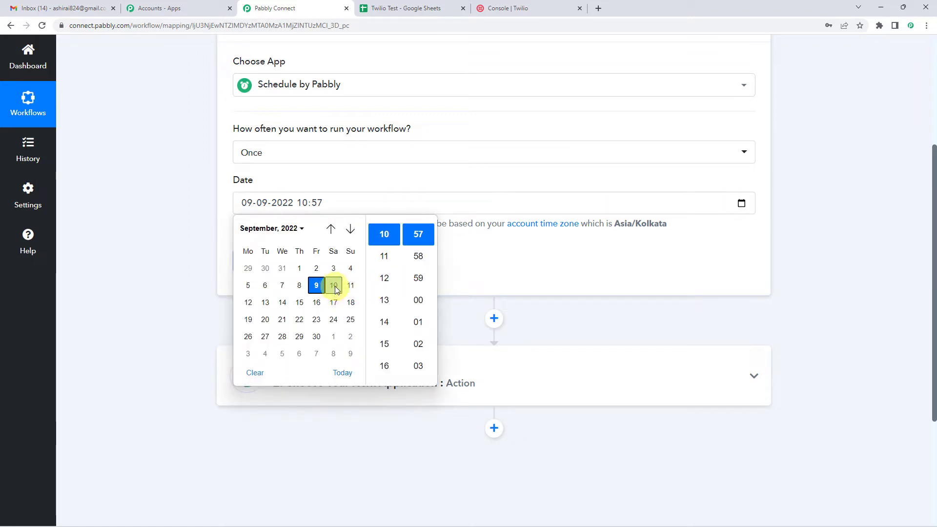
click(335, 288)
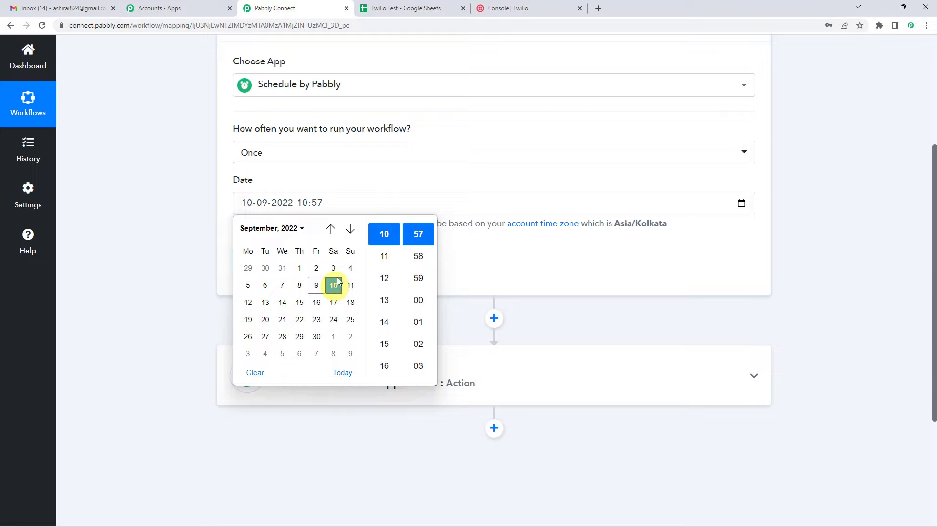
click(387, 304)
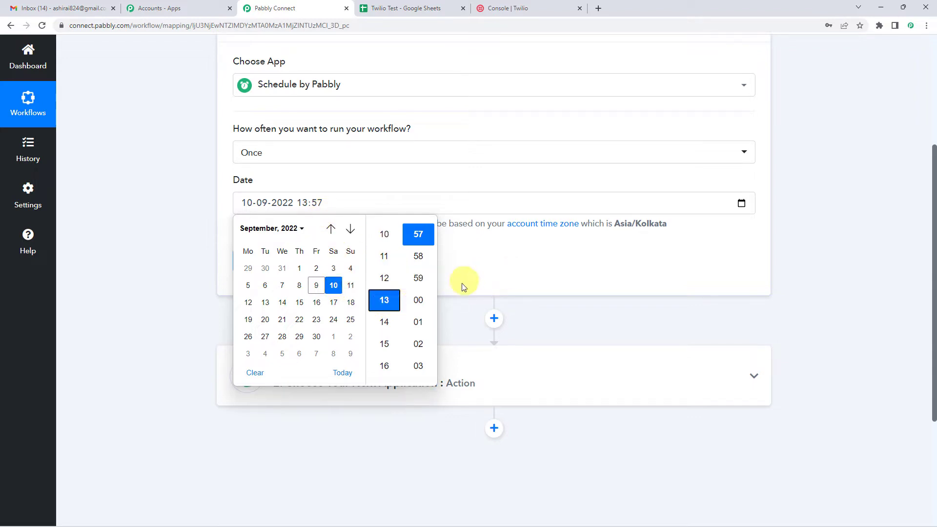
click(421, 301)
click(502, 272)
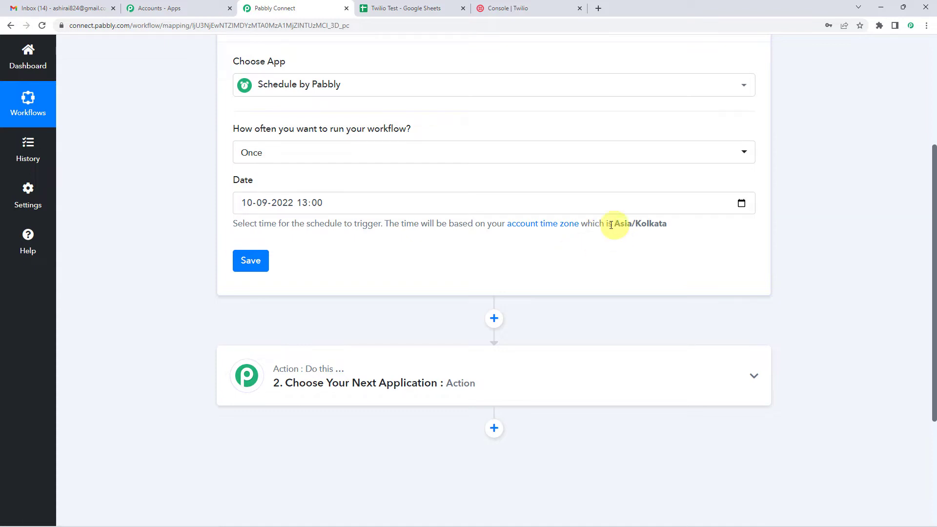
drag(593, 224, 673, 230)
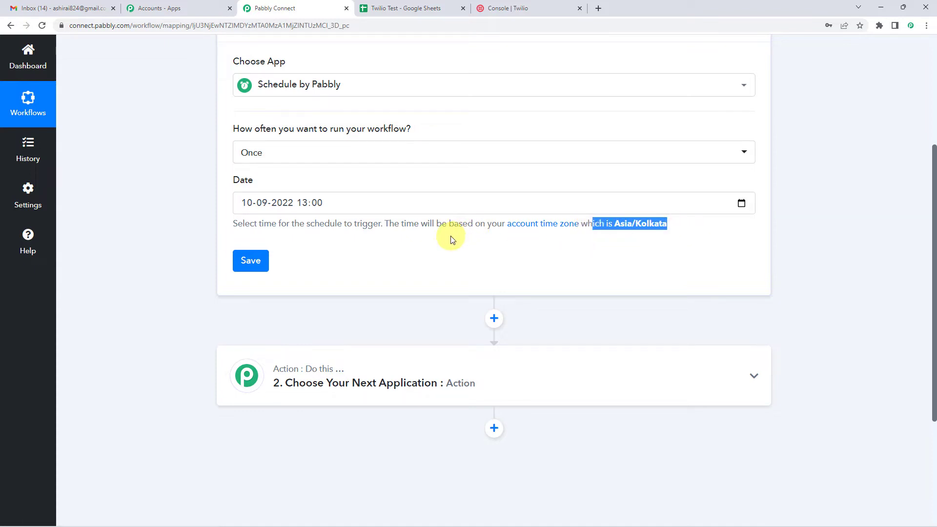
click(257, 272)
Examine the saved trigger's response for the run frequency, the UTC date and the local time
click(480, 337)
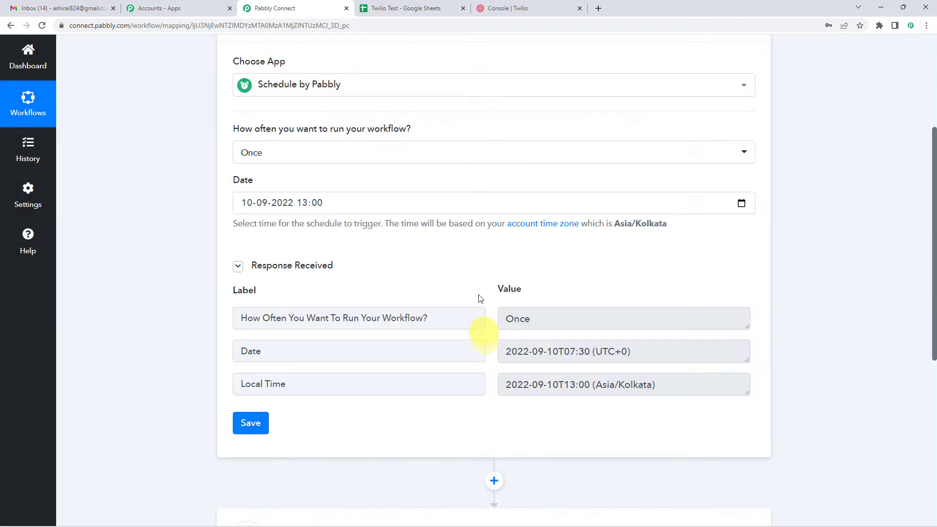
scroll(480, 298, down, 3)
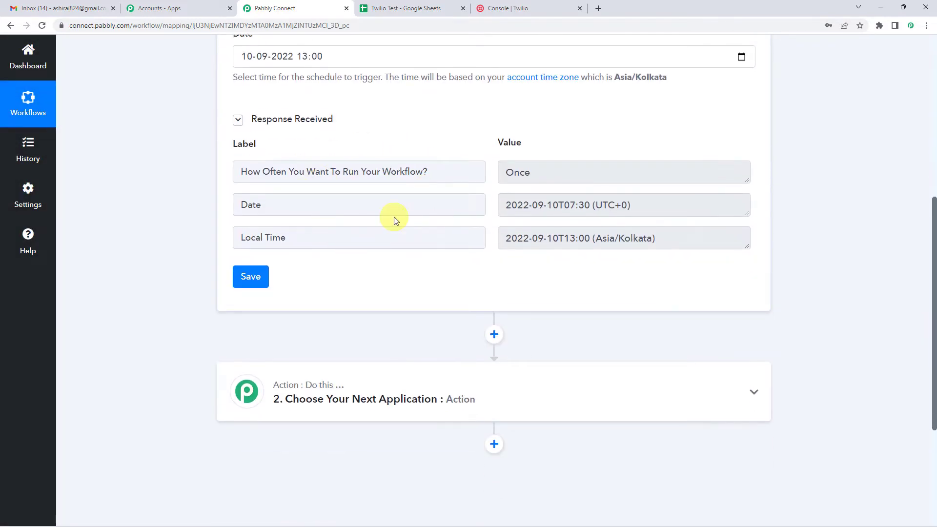
drag(244, 169, 447, 166)
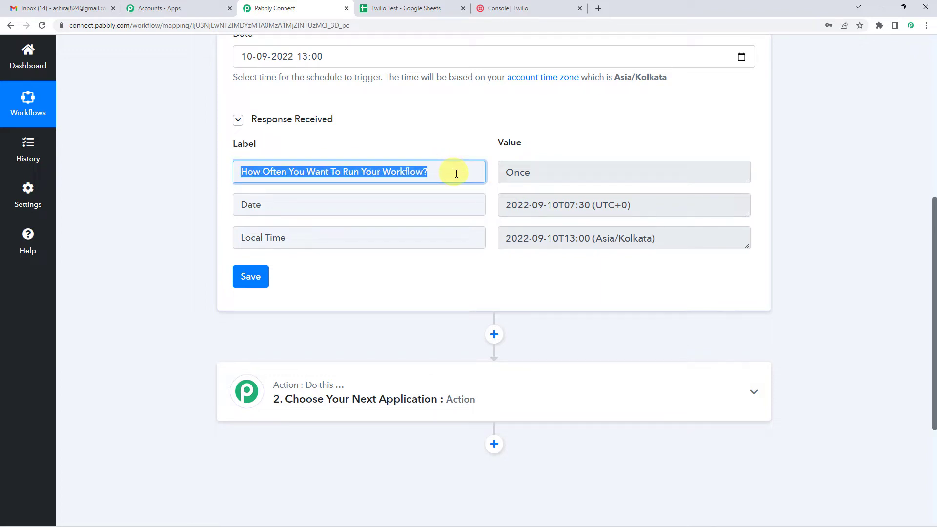
double_click(522, 172)
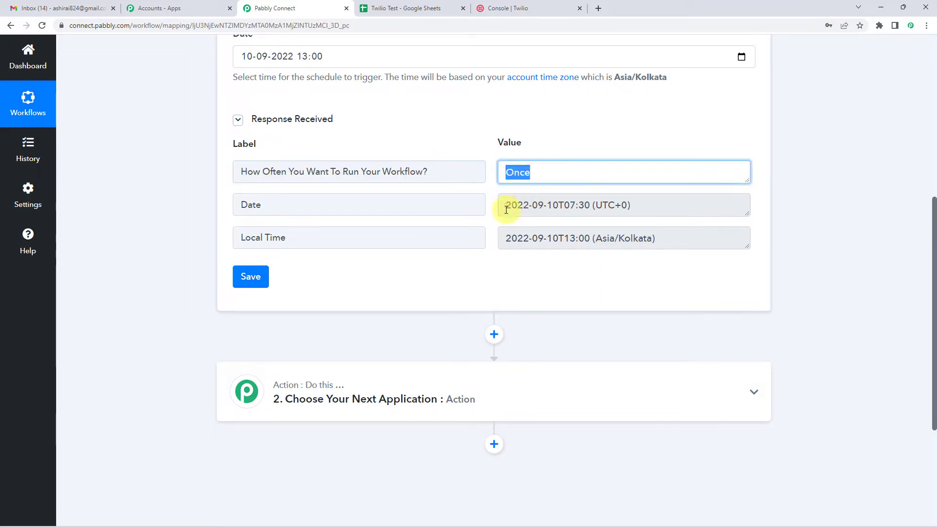
drag(505, 206, 612, 205)
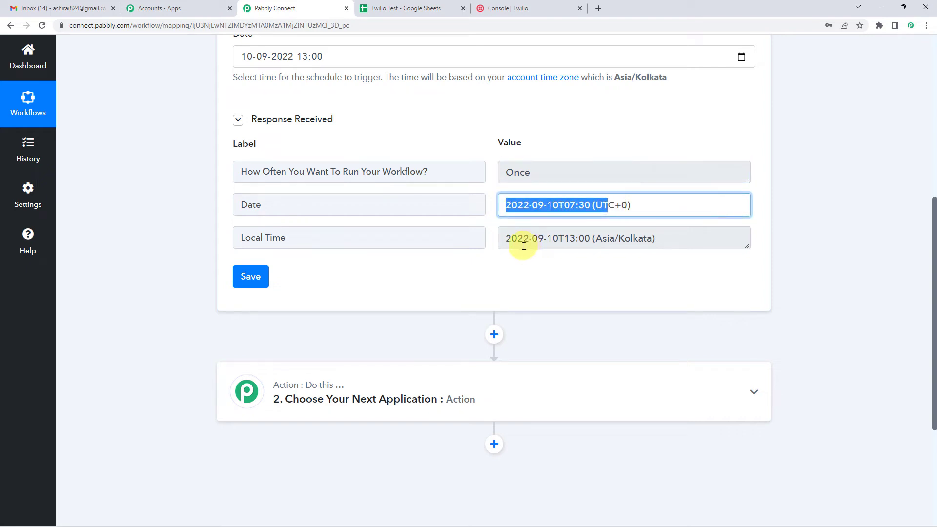
drag(510, 237, 682, 238)
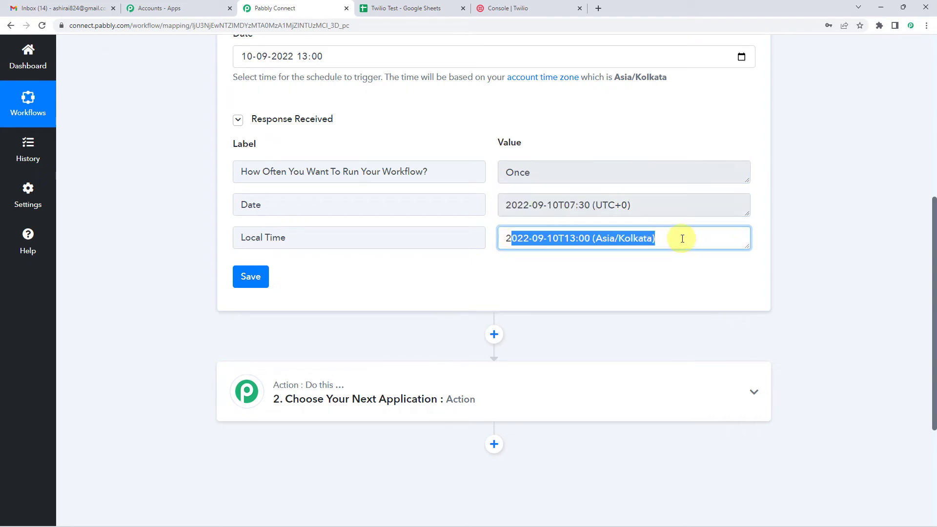
click(433, 283)
Add an action step after the schedule trigger using Google Sheets with the Get Row(s) event
scroll(439, 273, down, 3)
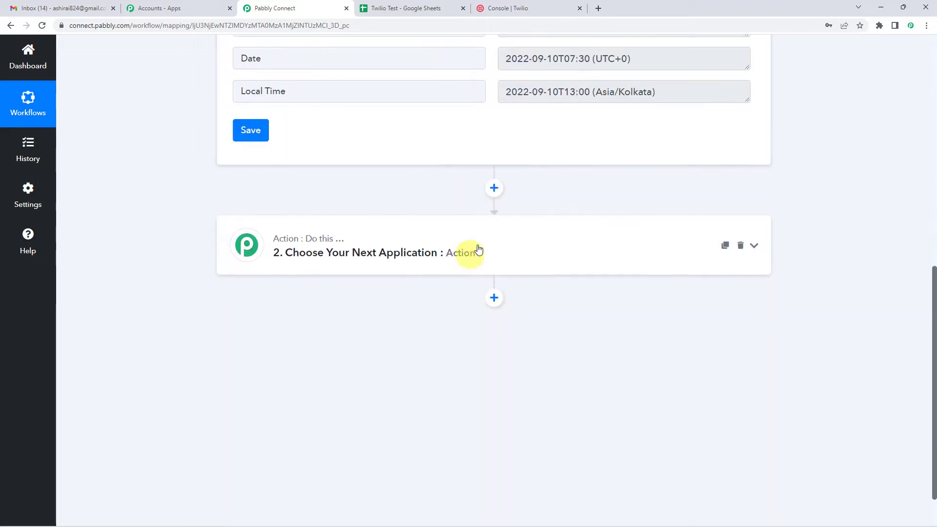
click(494, 190)
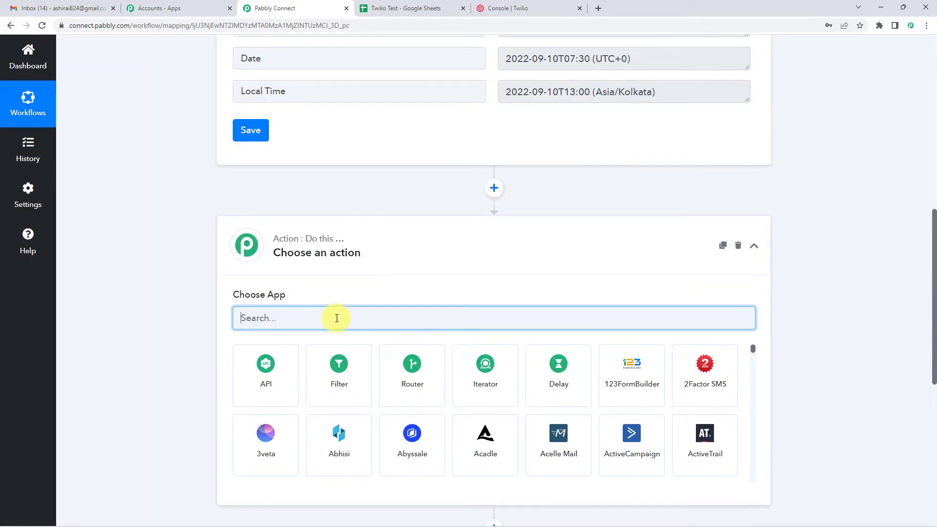
text(googl)
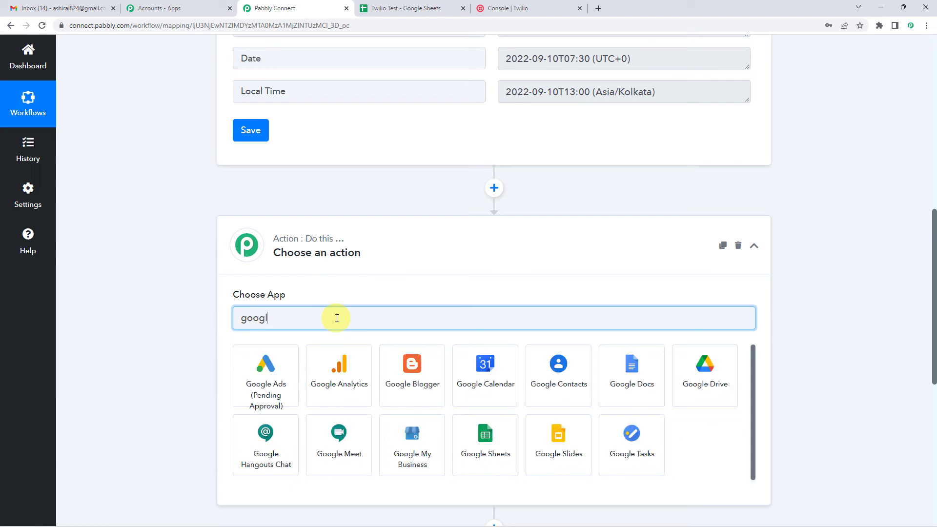
text(e s)
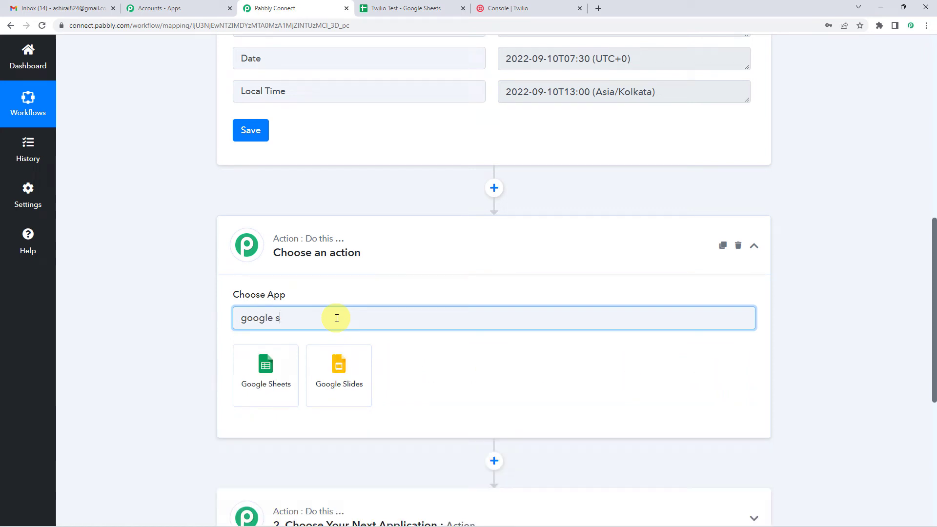
click(284, 370)
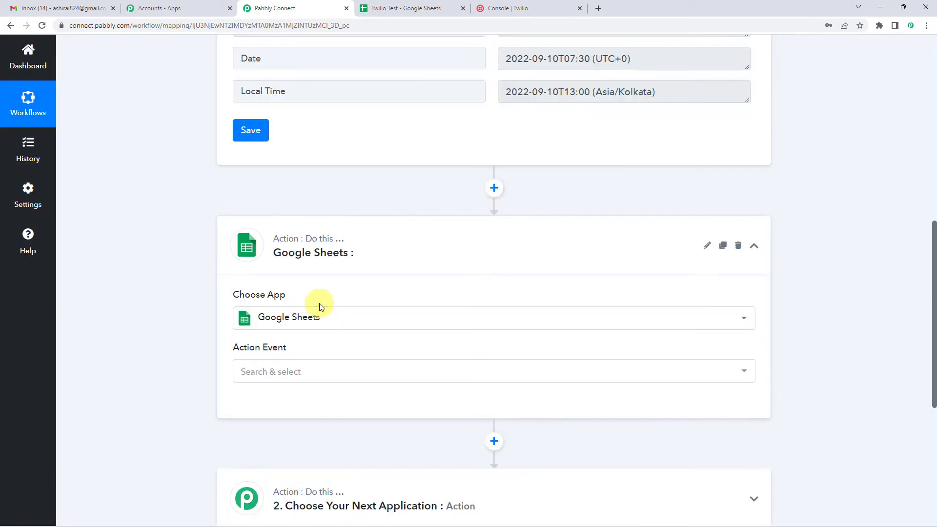
scroll(293, 312, down, 1)
click(282, 323)
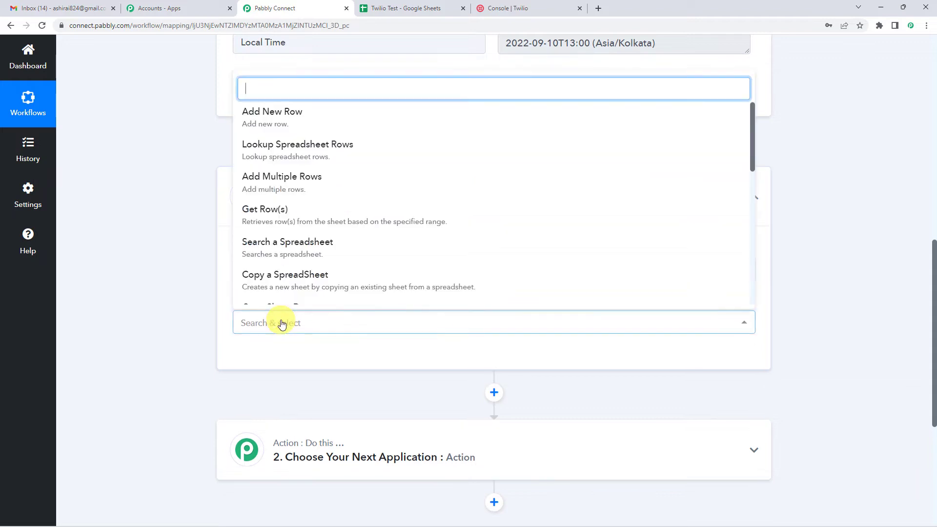
click(281, 214)
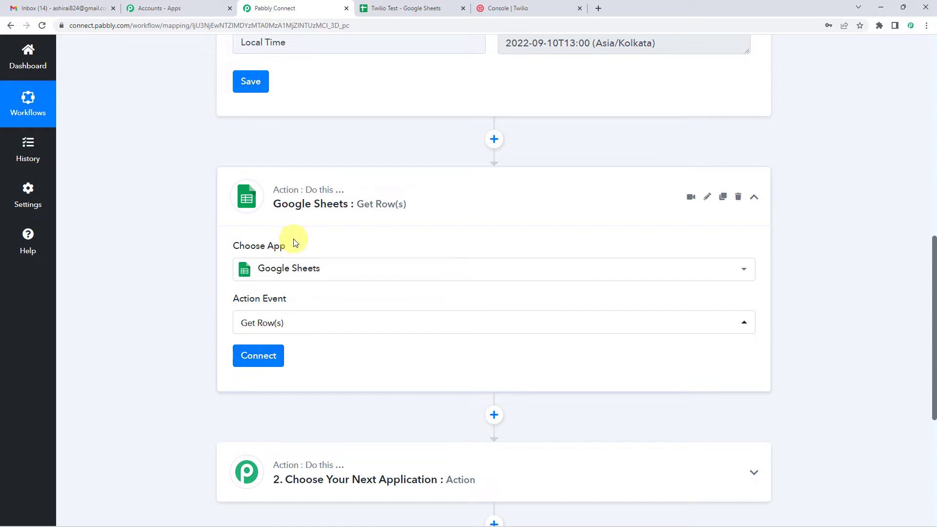
Review the contact and message rows in the Twilio Test spreadsheet and return to the workflow
click(372, 4)
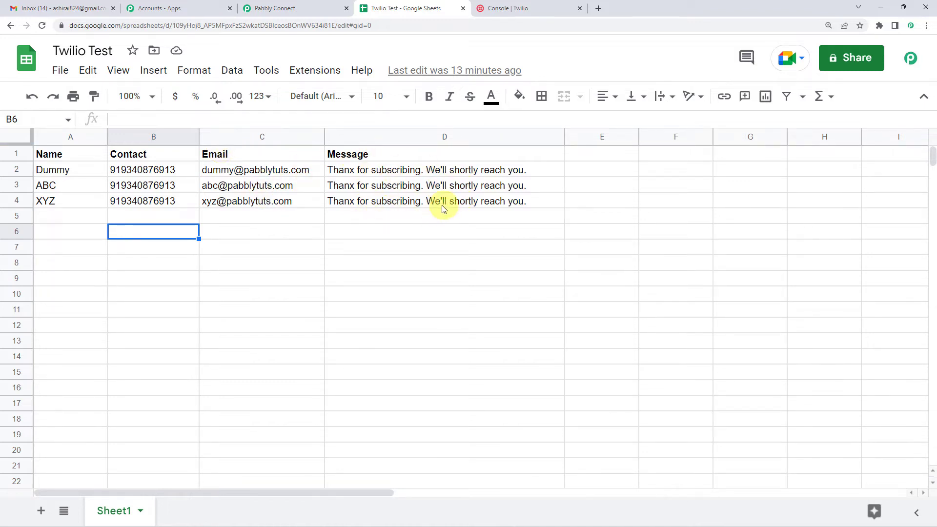
click(290, 6)
click(293, 325)
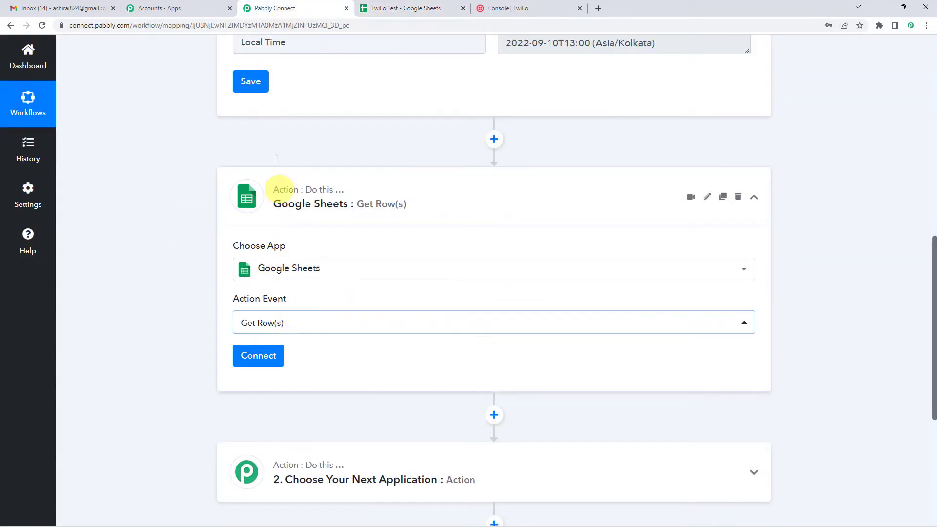
click(382, 5)
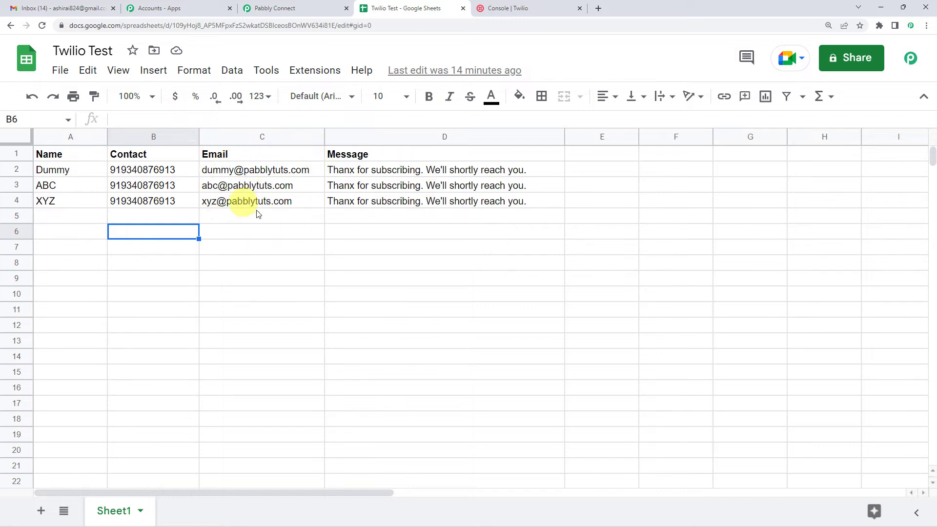
click(281, 5)
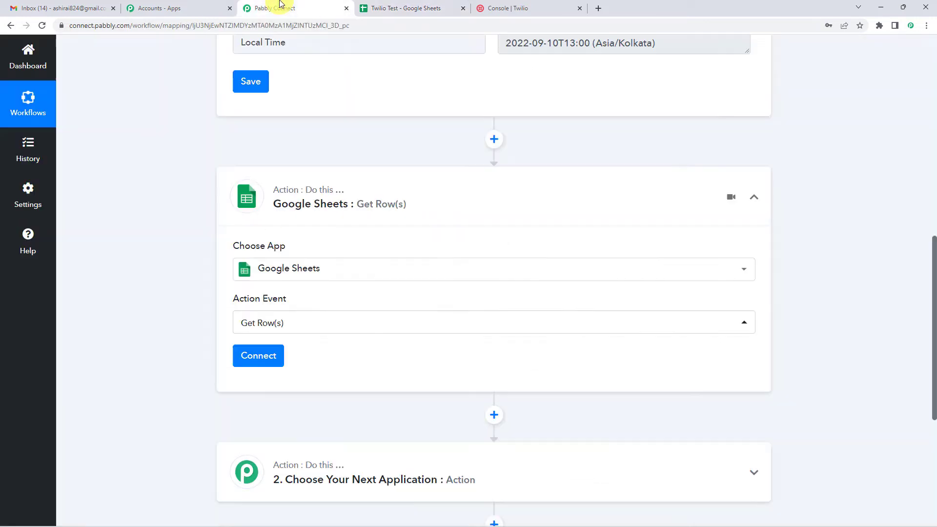
Connect the Get Row(s) action to Google Sheets through a new connection authorized with the Pabbly Google account
click(270, 363)
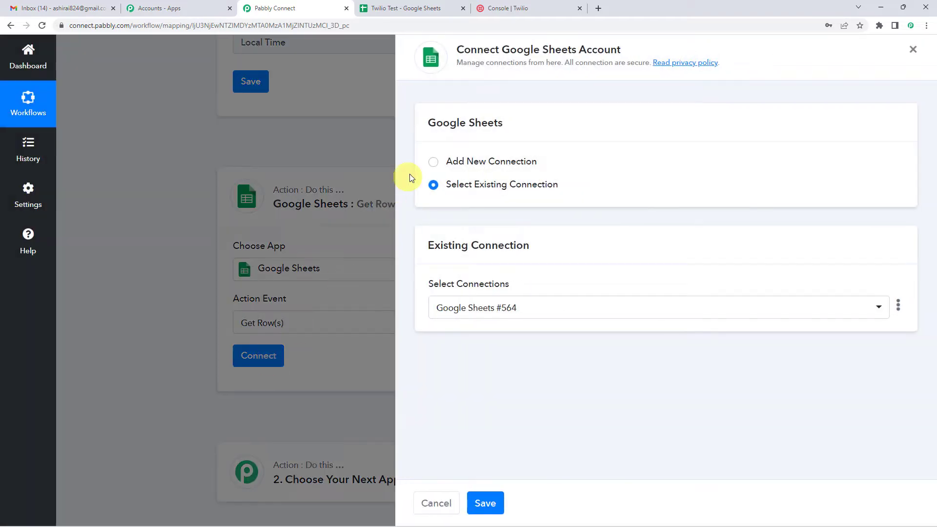
click(432, 161)
click(484, 292)
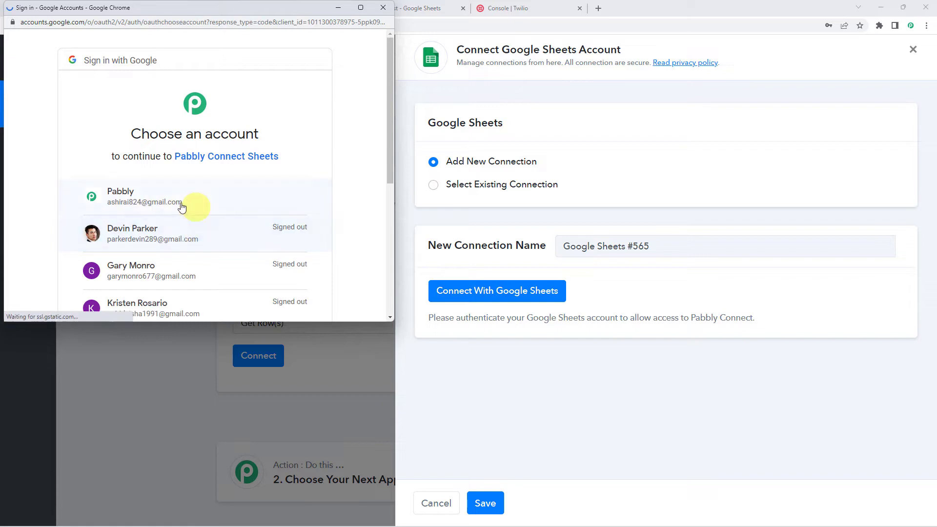
click(130, 198)
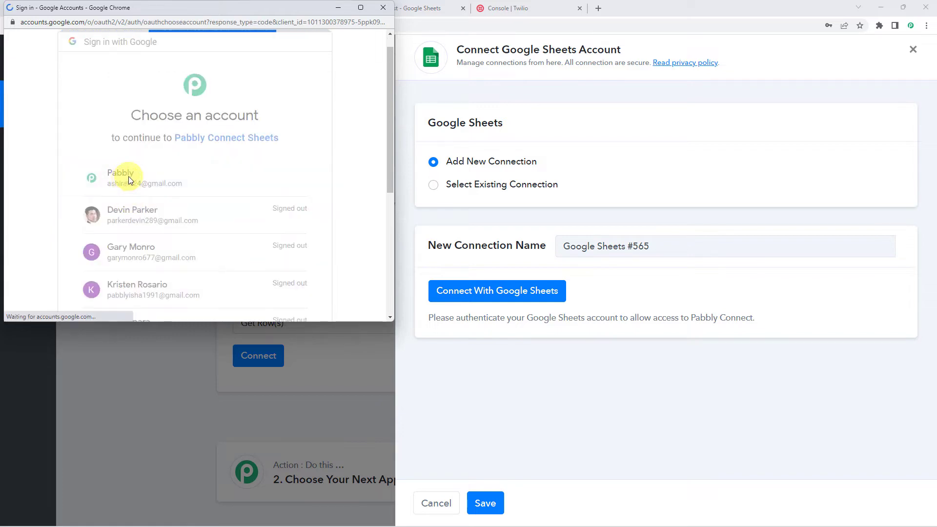
scroll(130, 179, down, 3)
scroll(129, 179, down, 2)
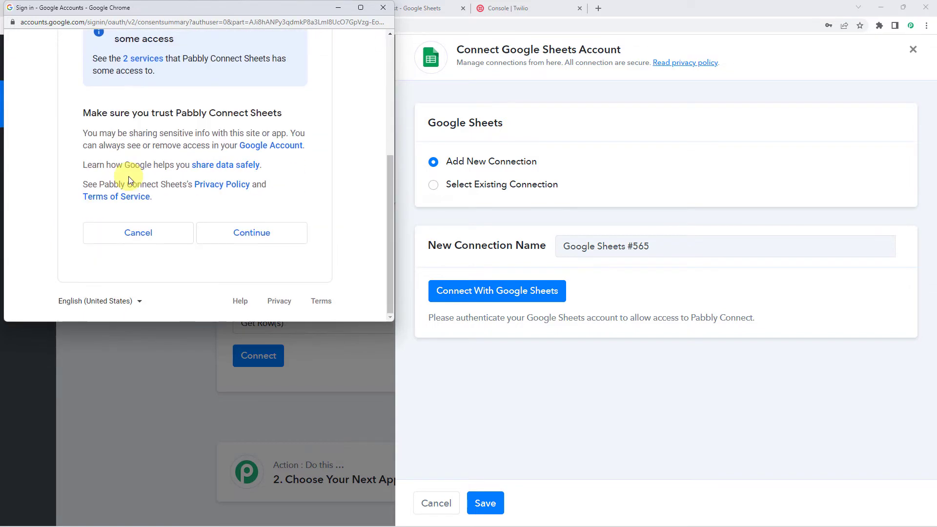
click(242, 238)
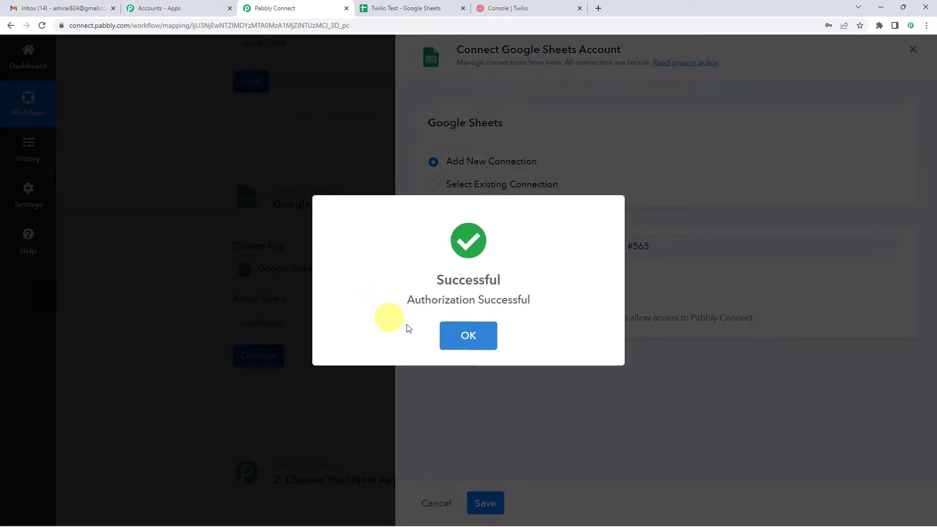
click(453, 326)
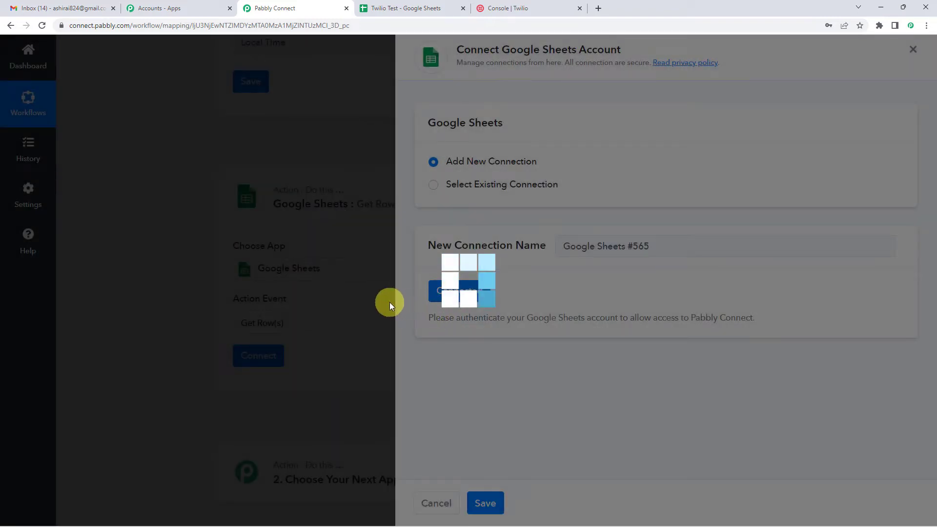
Choose Twilio Test as the spreadsheet with Sheet1 as its sheet, and check the sheet name in the spreadsheet itself
scroll(386, 301, down, 4)
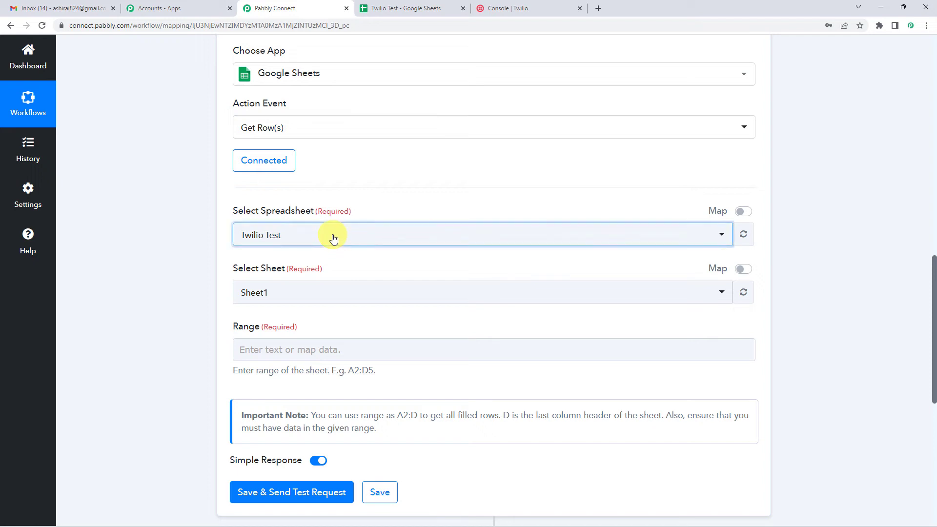
click(333, 238)
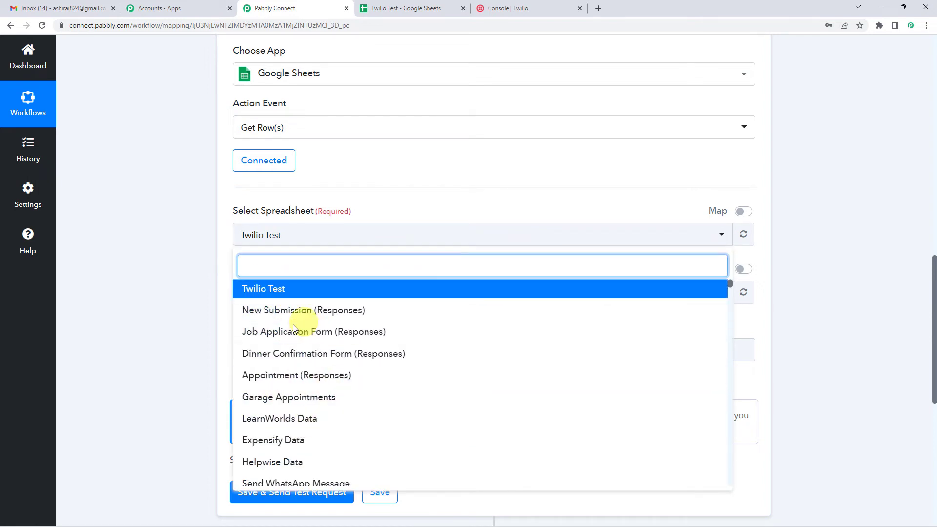
click(282, 291)
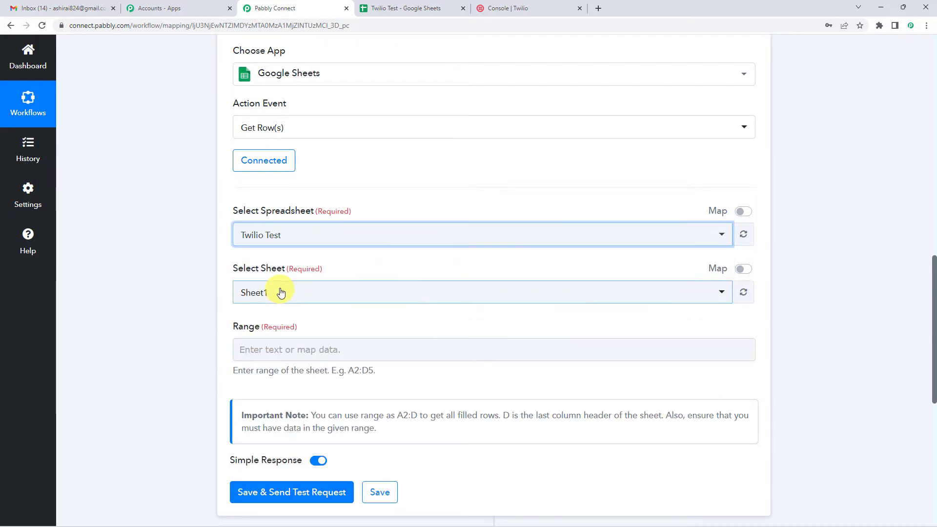
scroll(341, 200, down, 2)
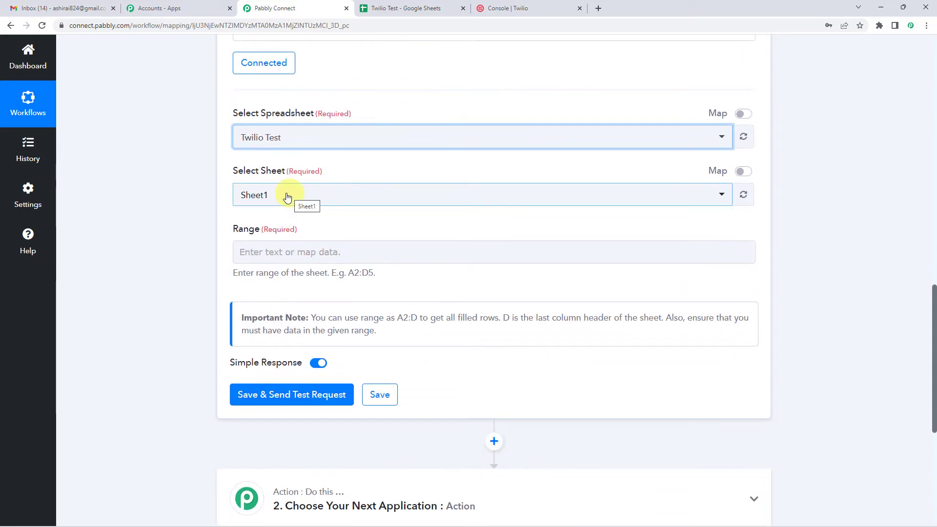
click(405, 8)
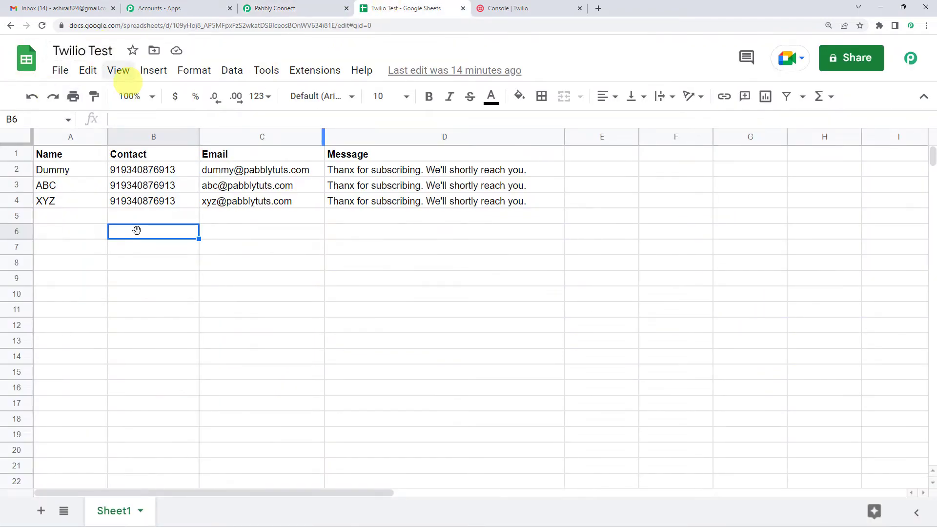
click(314, 9)
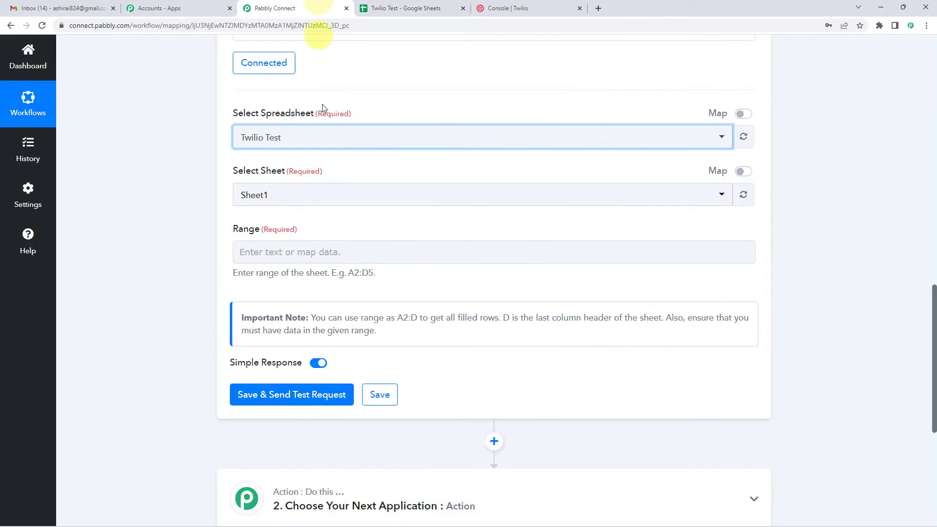
Examine the Range field's format hint and locate the first and last data cells in the Twilio Test sheet
click(322, 250)
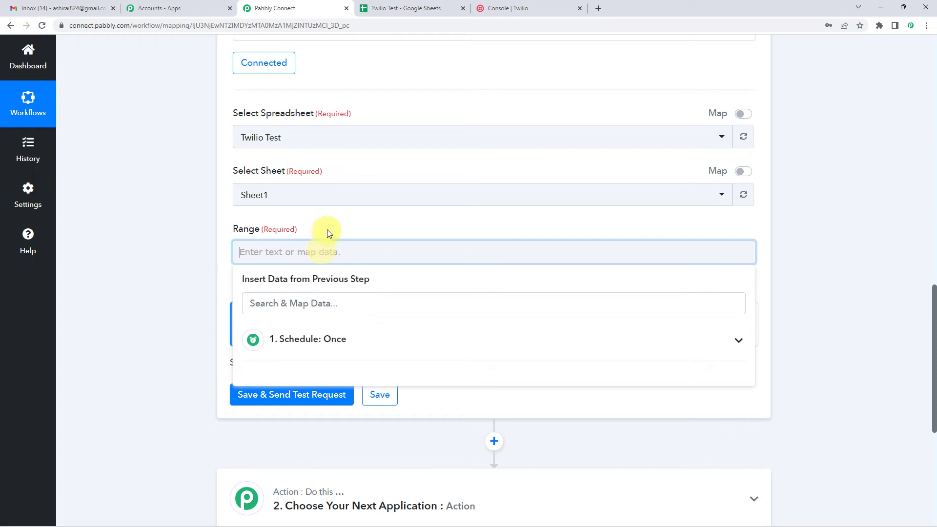
click(328, 229)
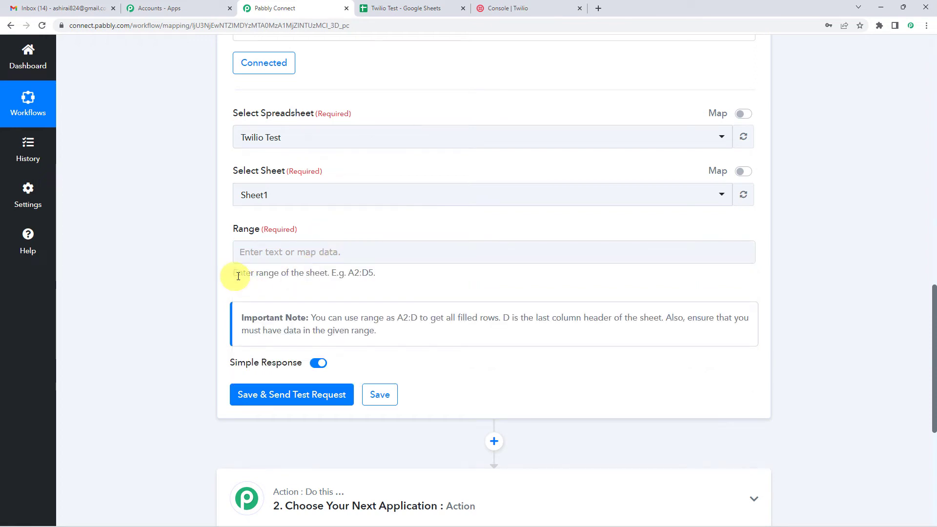
drag(238, 276, 383, 283)
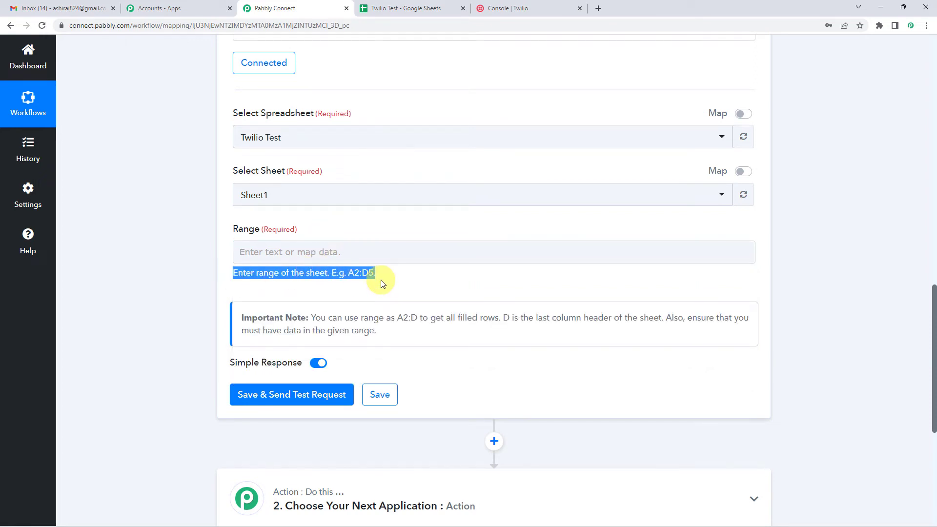
click(380, 7)
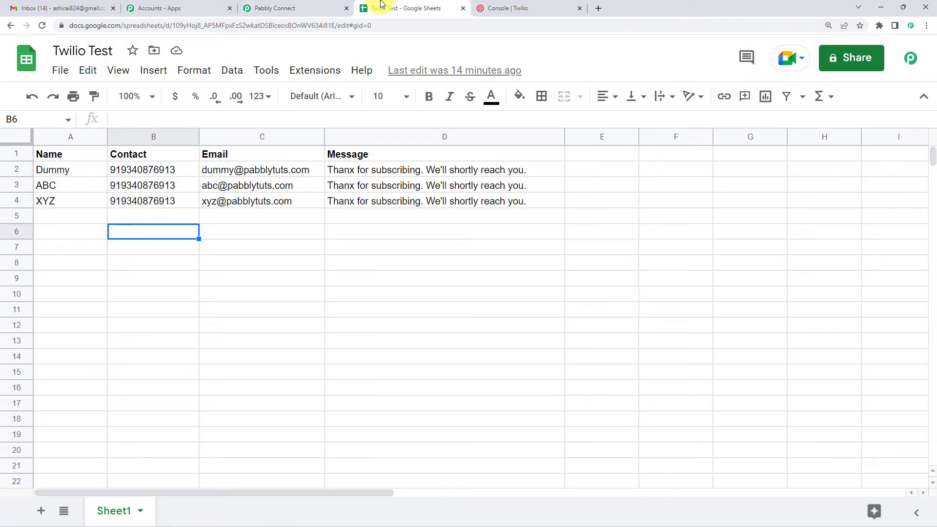
click(71, 174)
click(87, 206)
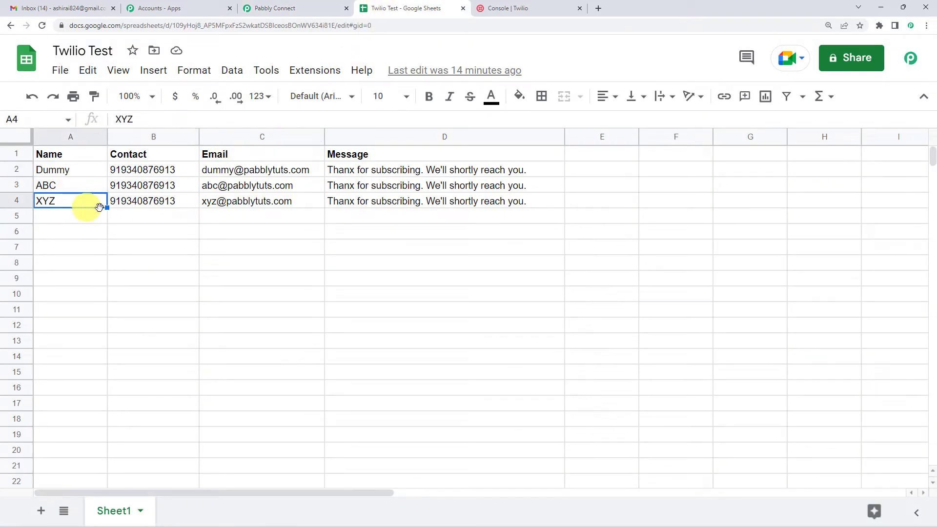
click(342, 204)
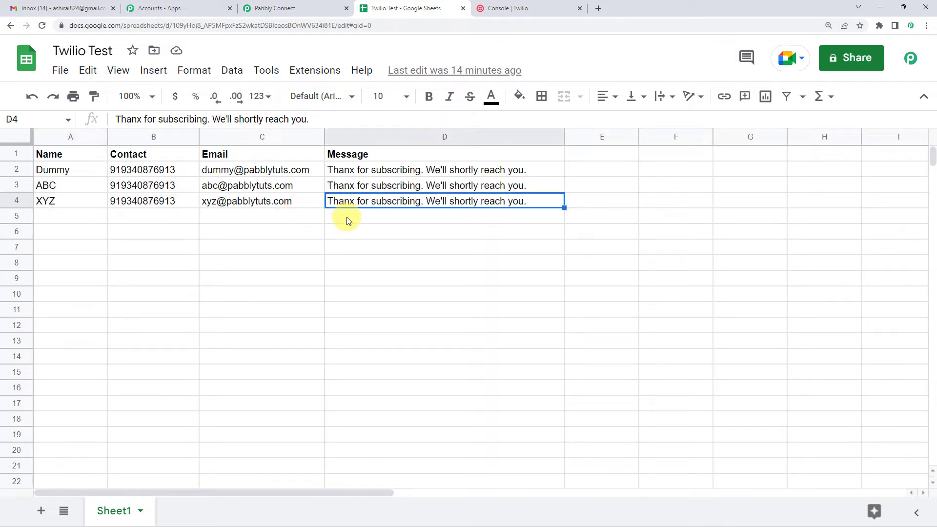
click(348, 221)
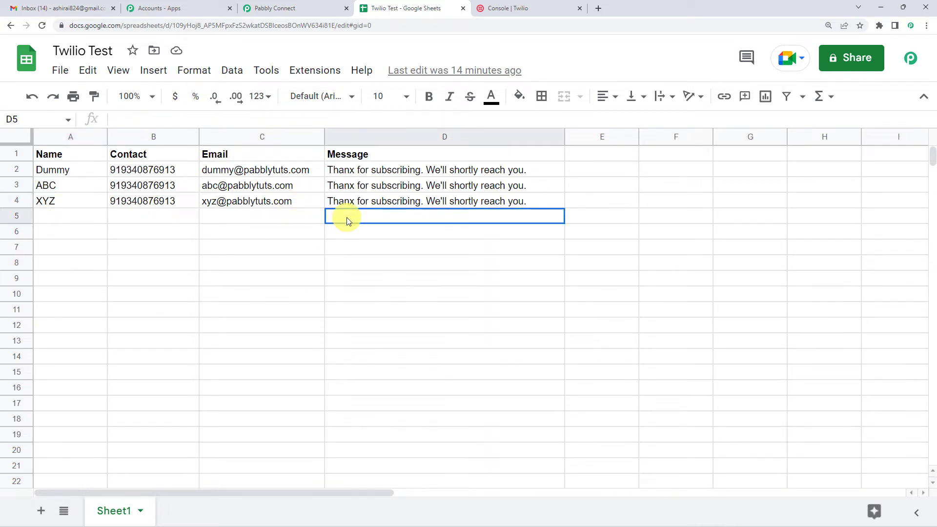
click(81, 171)
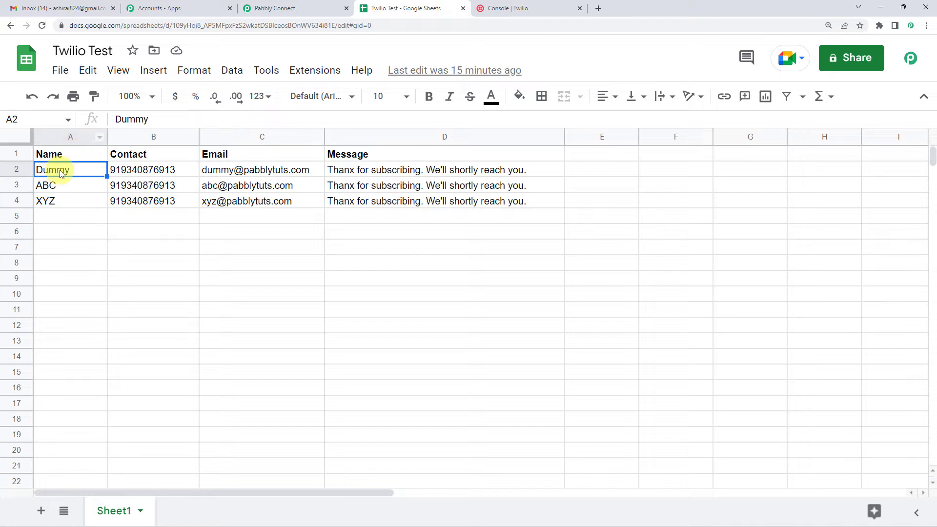
click(354, 200)
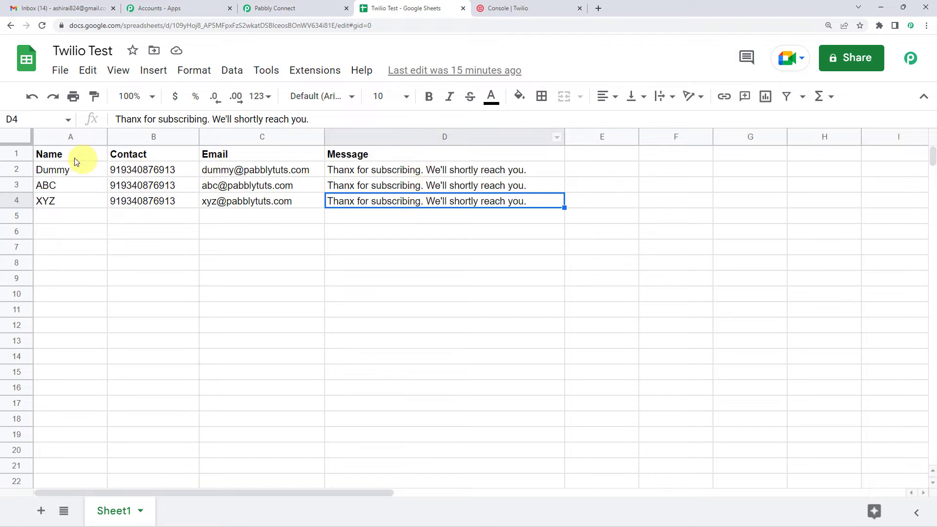
click(263, 4)
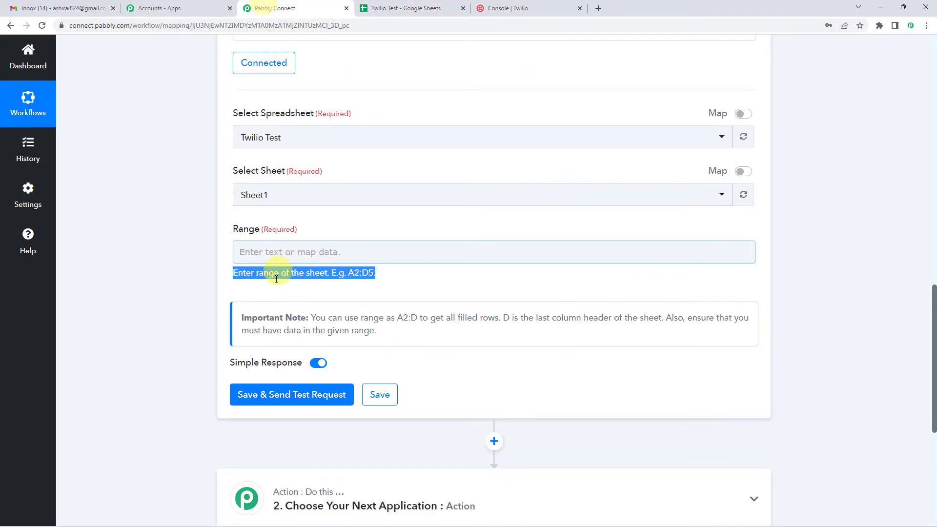
Set the Get Row(s) range to A2:D4 and check it against the first and last data cells in the sheet
click(271, 252)
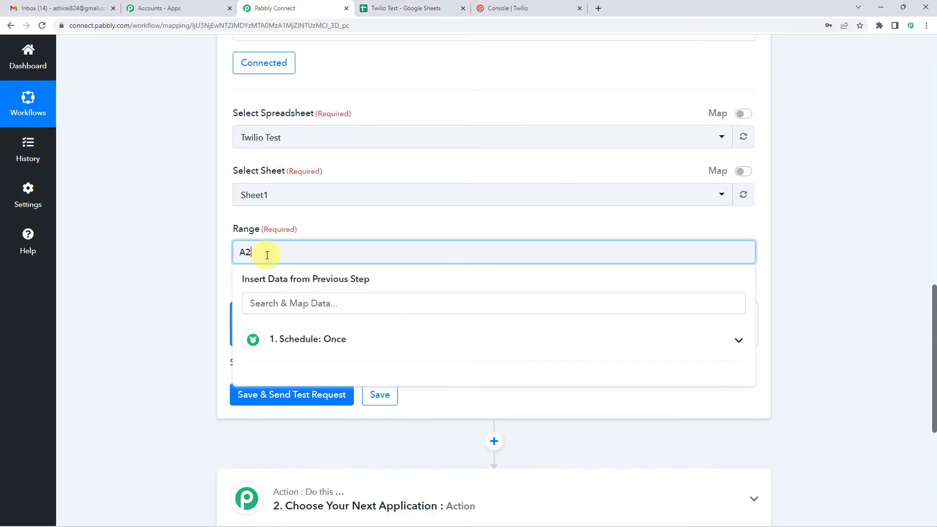
text(A2:D4)
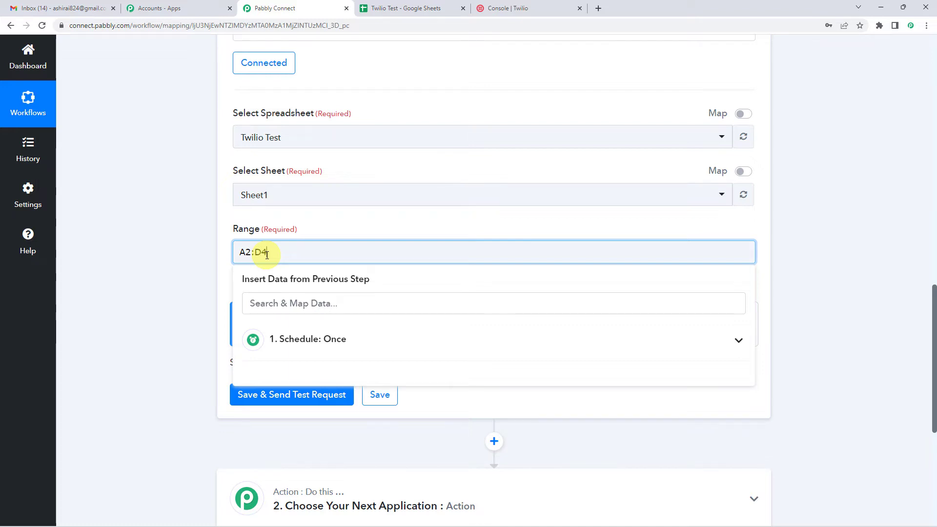
click(310, 225)
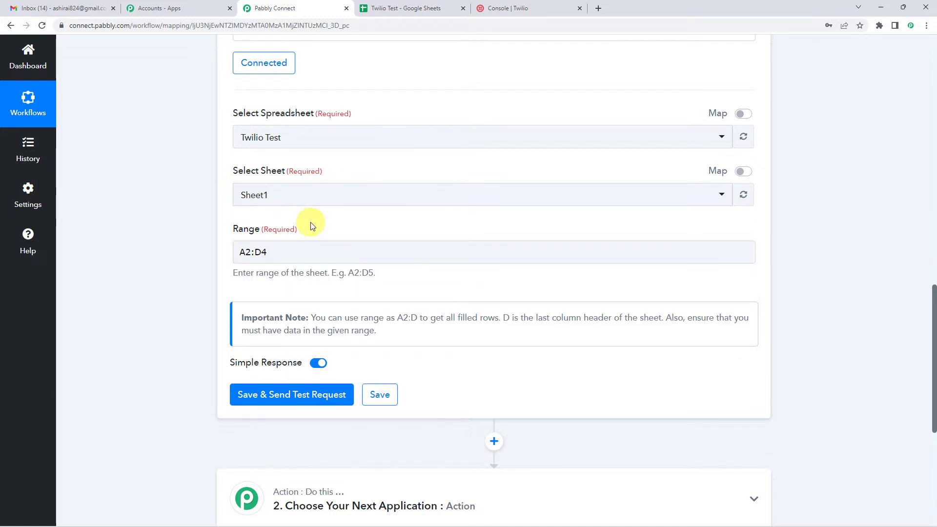
click(384, 4)
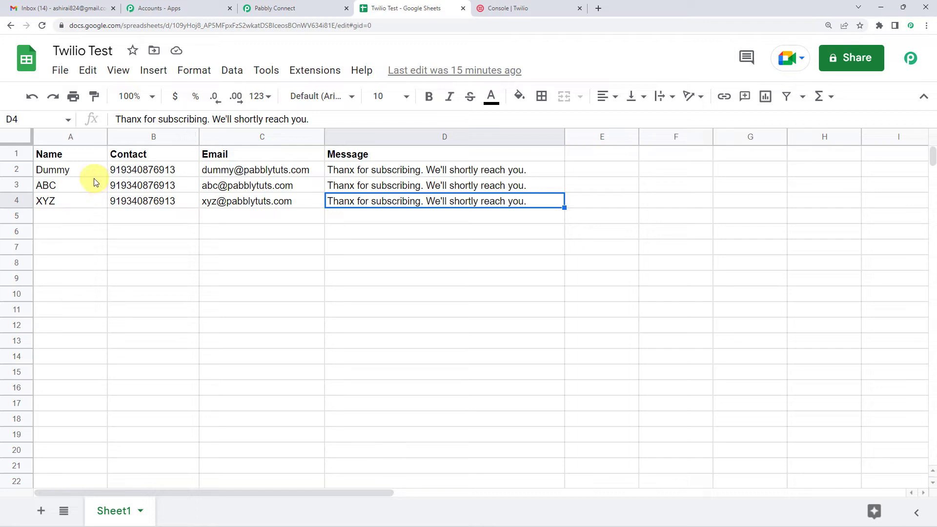
click(66, 171)
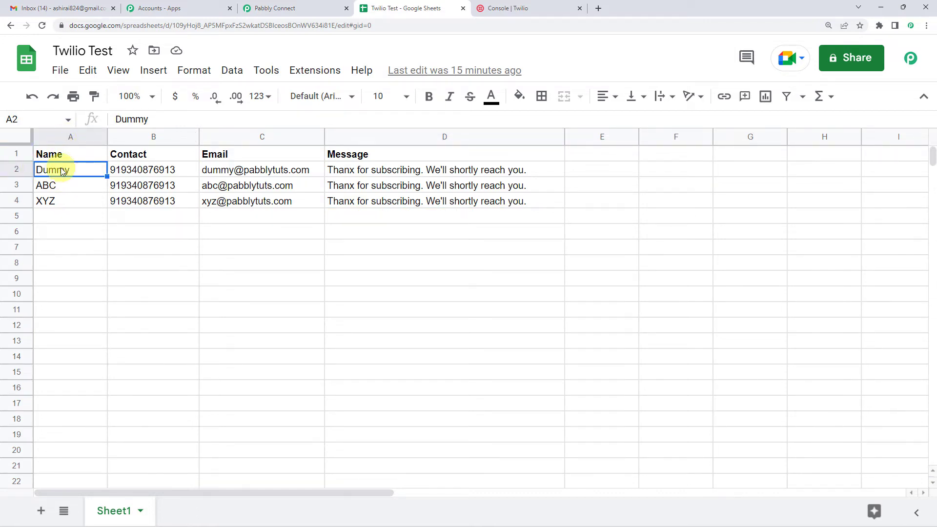
click(441, 202)
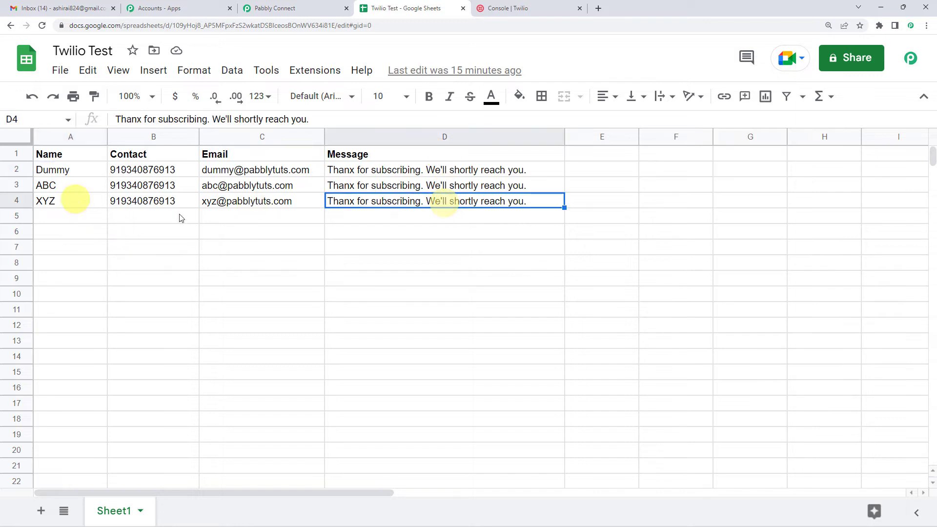
Return to the workflow, turn off Simple Response, and save the Get Row(s) action with a test request
click(311, 5)
scroll(344, 274, down, 1)
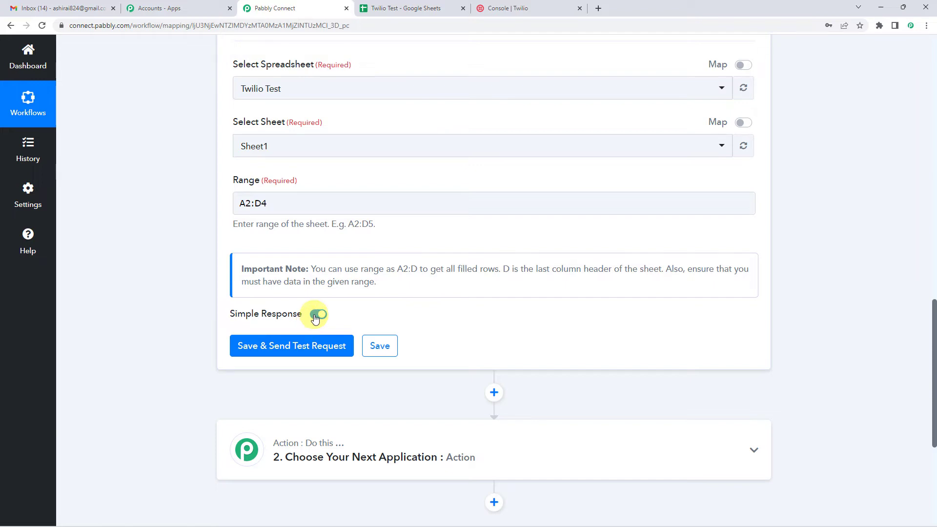
click(285, 346)
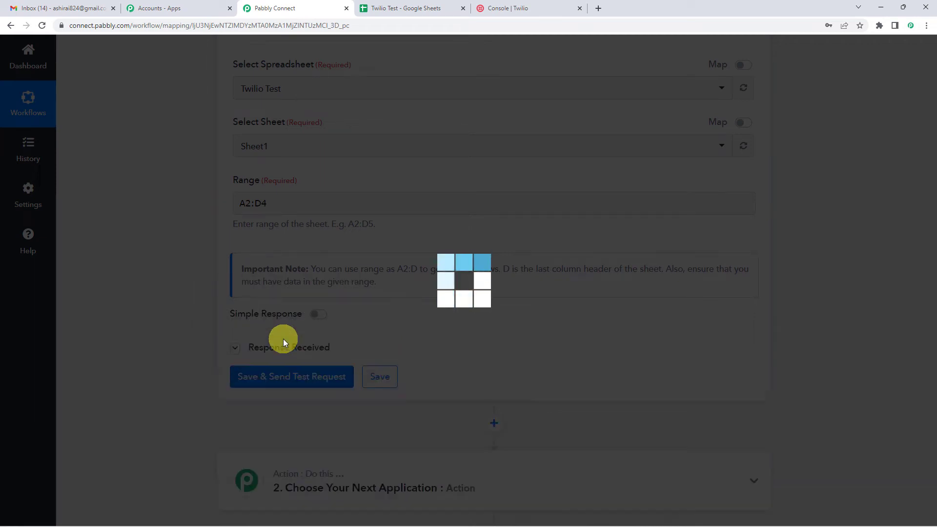
Enlarge the Response Result value and compare the retrieved rows with the Twilio Test sheet
scroll(539, 264, down, 4)
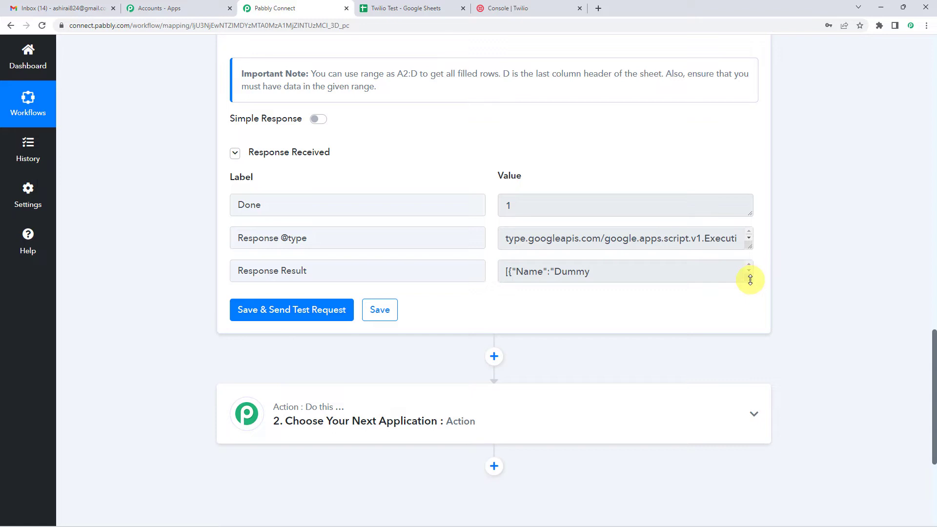
drag(750, 280, 763, 382)
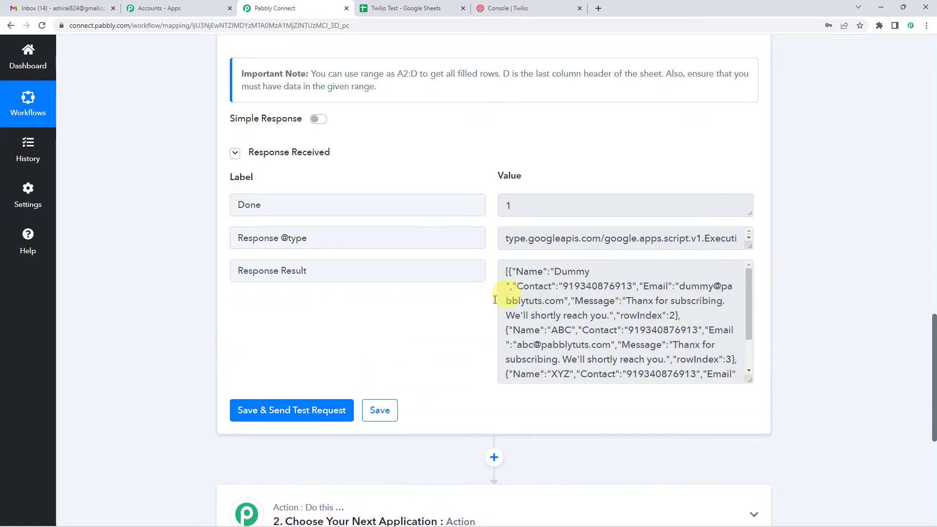
scroll(469, 309, down, 1)
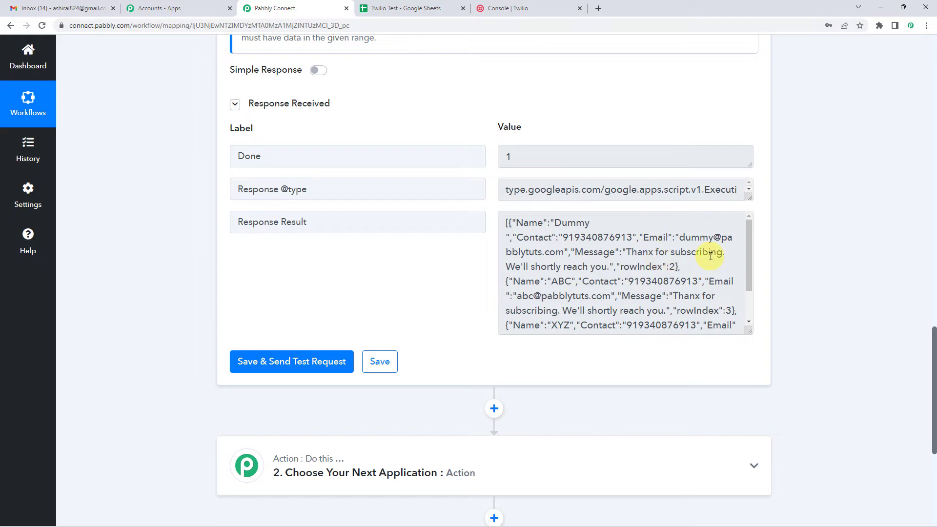
click(400, 9)
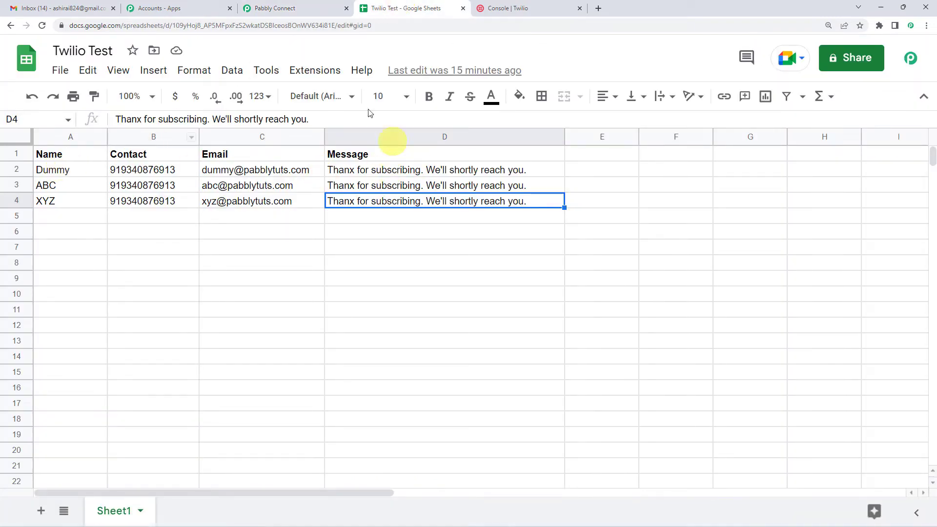
click(293, 8)
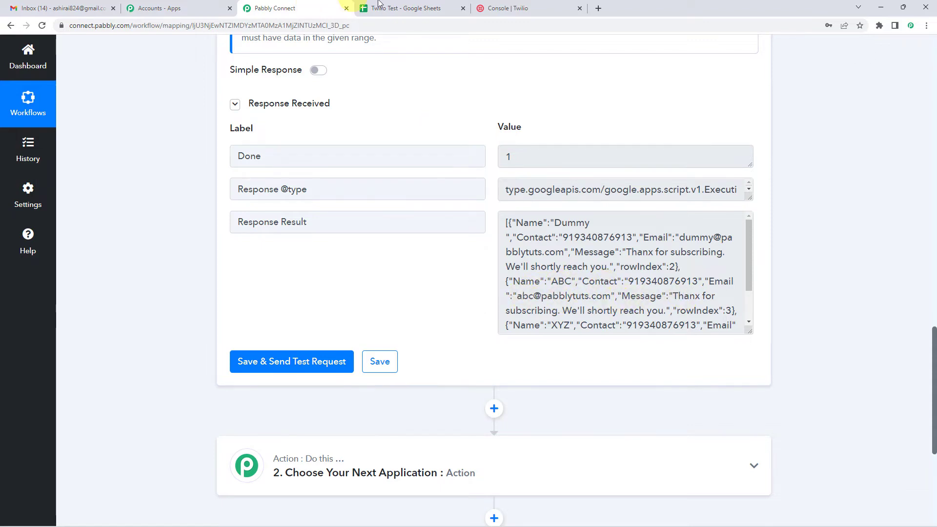
Compare the ABC and XYZ rows in the Twilio Test sheet with the Get Row(s) Response Result
click(394, 8)
click(45, 190)
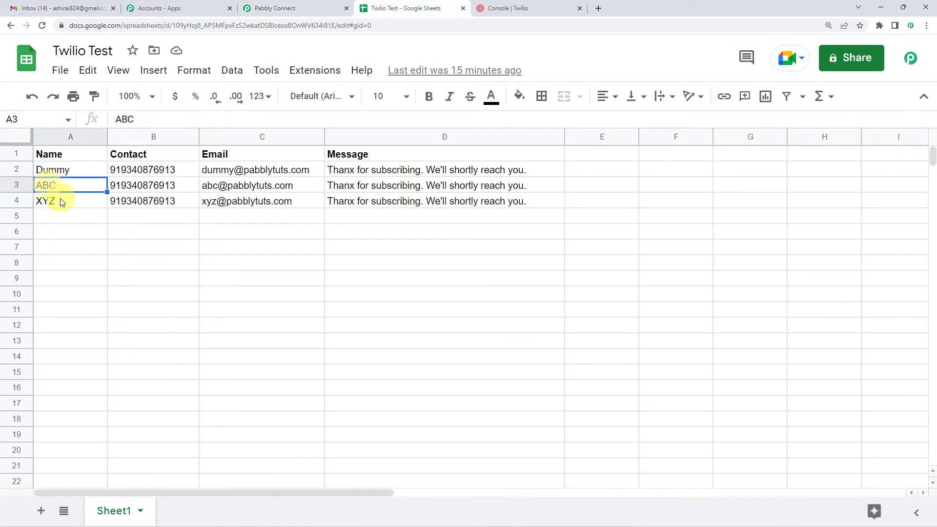
click(62, 199)
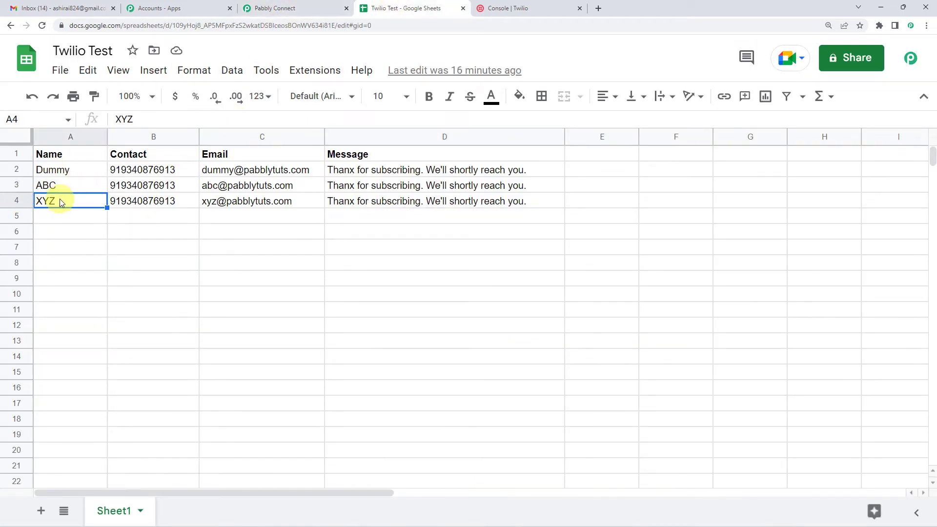
click(273, 9)
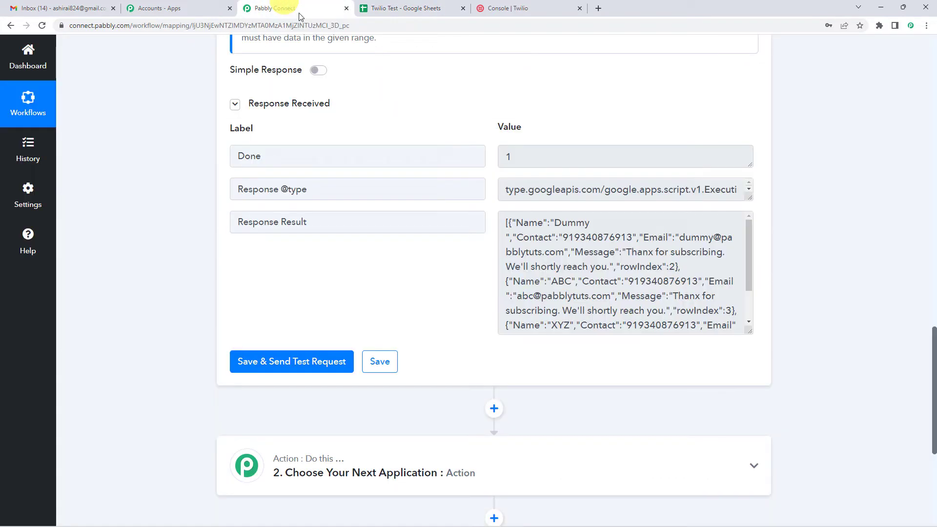
click(557, 326)
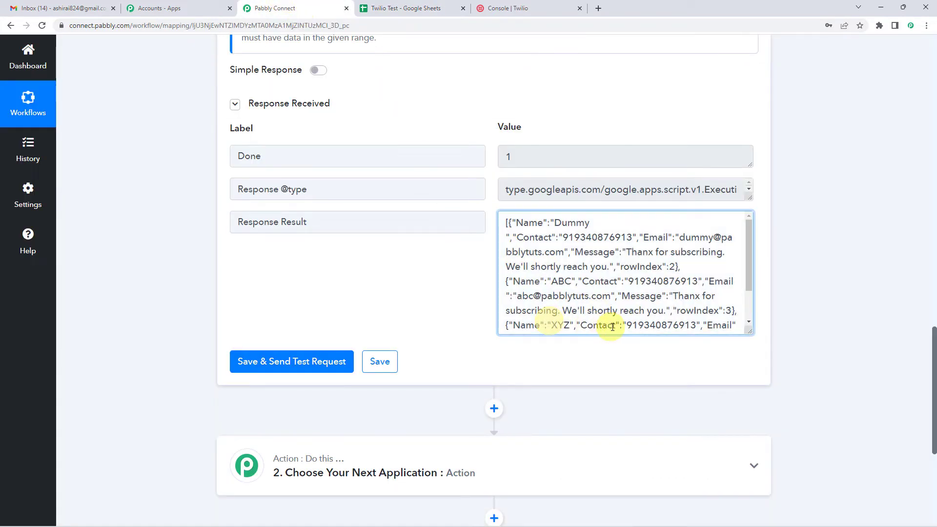
scroll(635, 310, down, 1)
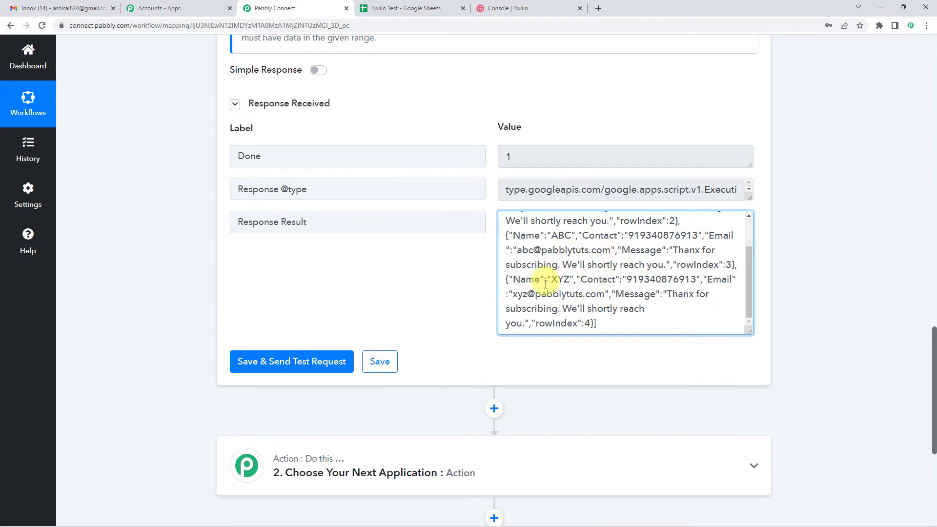
scroll(553, 299, down, 2)
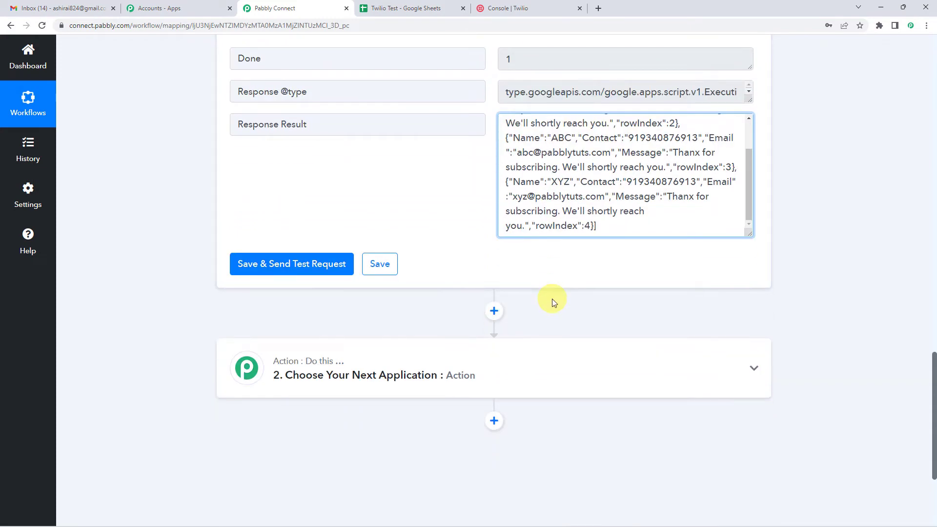
Insert an Iterator by Pabbly action after Get Row(s), using 2. Response Result [] as its array
click(494, 312)
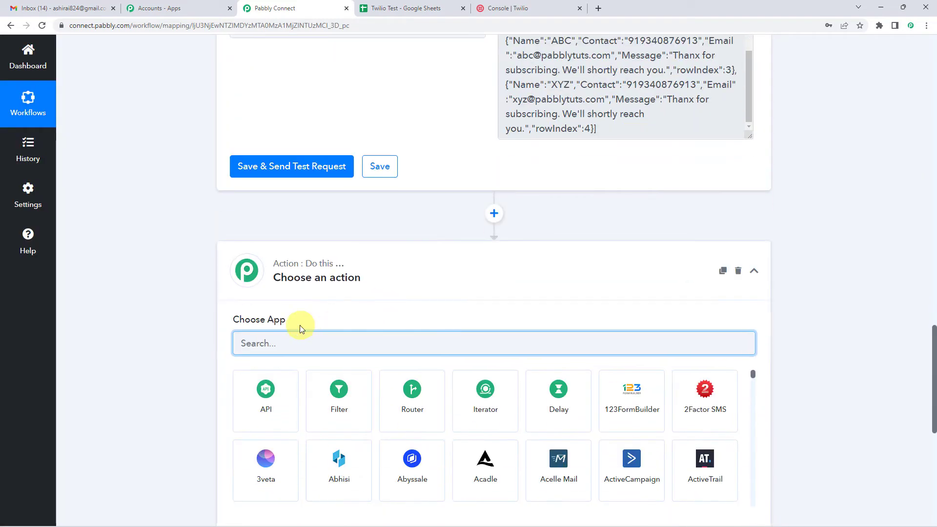
text(ITER)
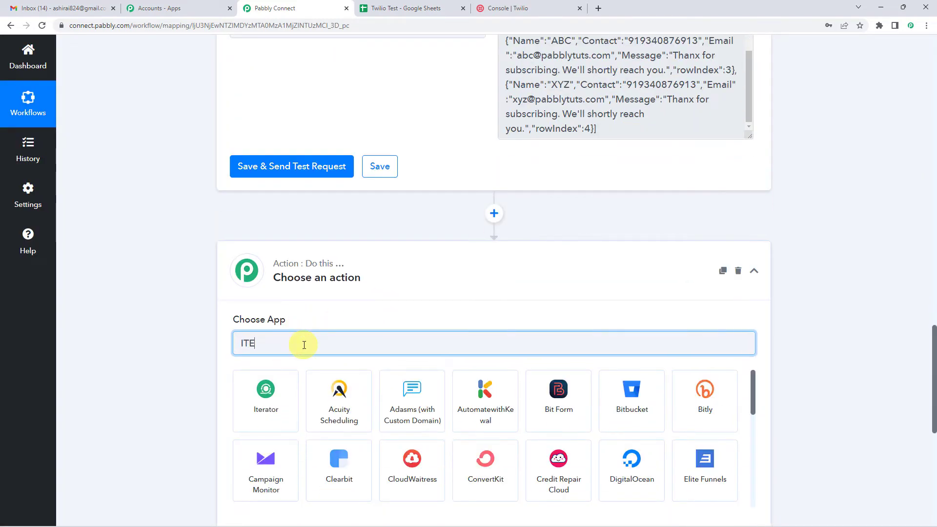
click(284, 387)
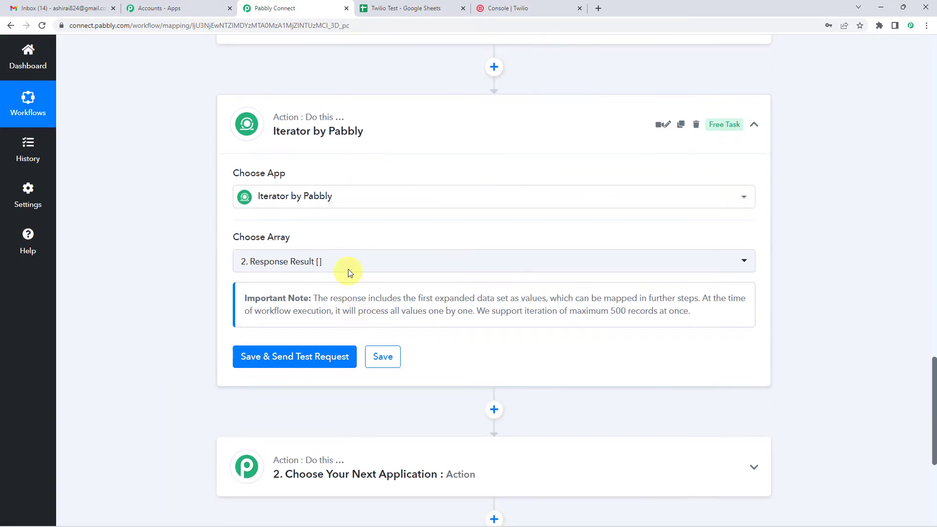
click(350, 268)
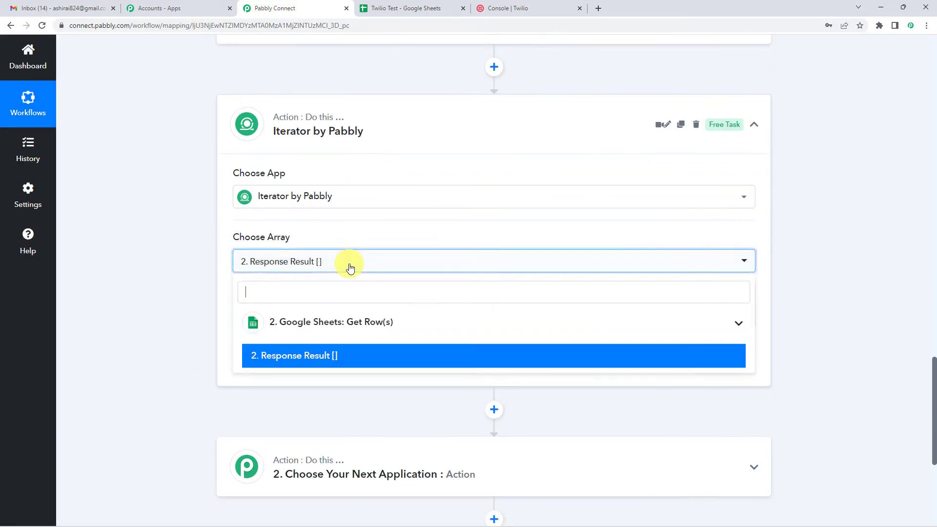
click(351, 235)
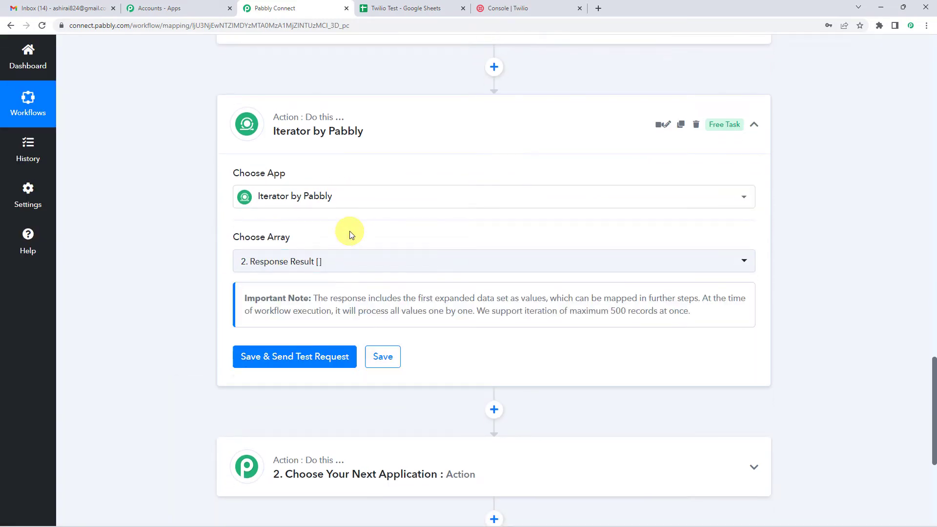
Review the Get Row(s) Response Result and the Twilio Test sheet rows that the Iterator processes
scroll(361, 245, up, 4)
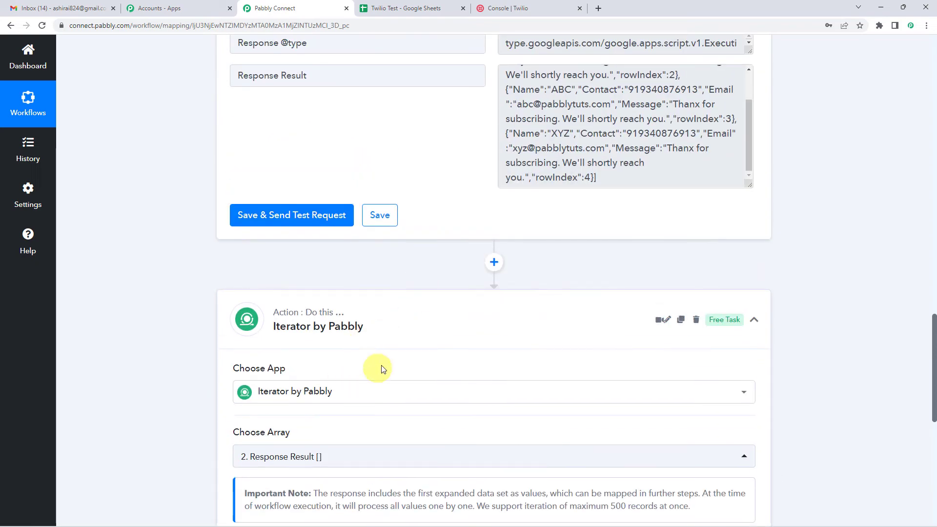
scroll(375, 367, up, 1)
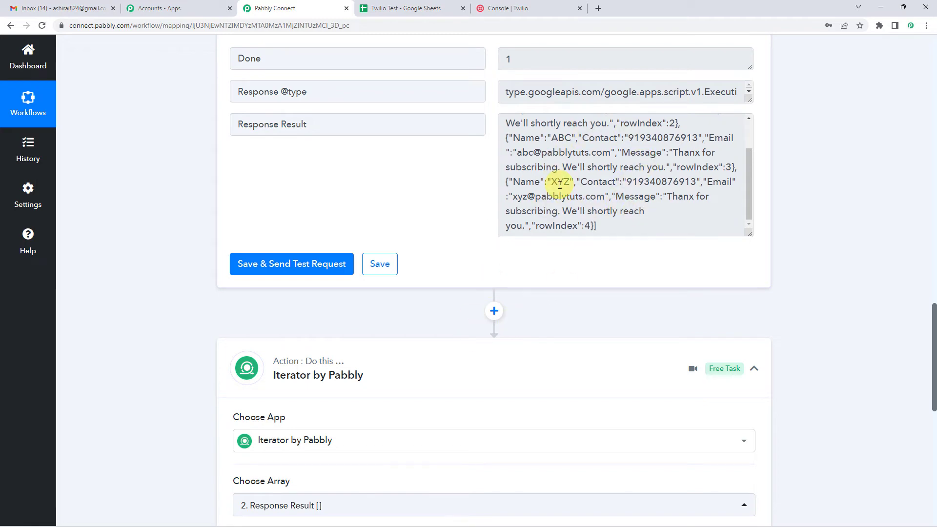
scroll(502, 251, down, 5)
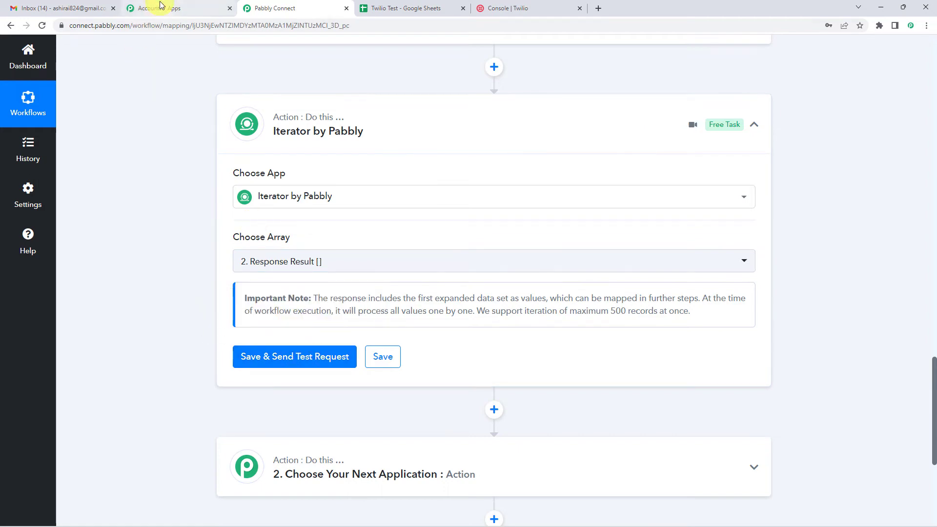
click(205, 8)
click(420, 4)
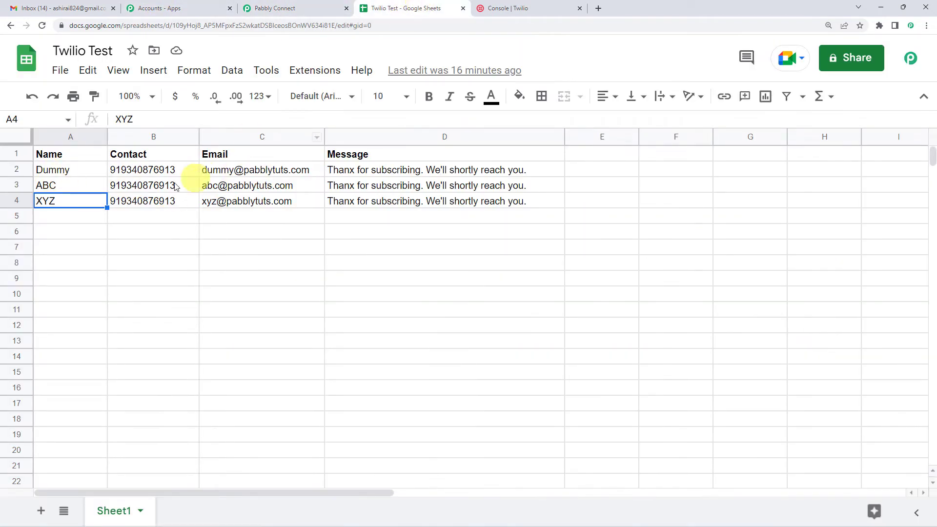
click(283, 7)
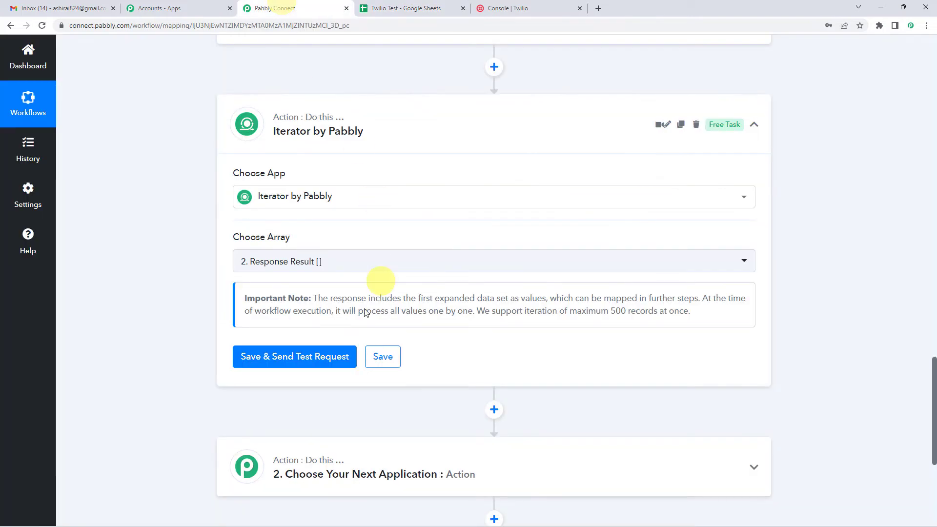
Save the Iterator with a test request and compare its response with the first data row in the Twilio Test sheet
click(312, 356)
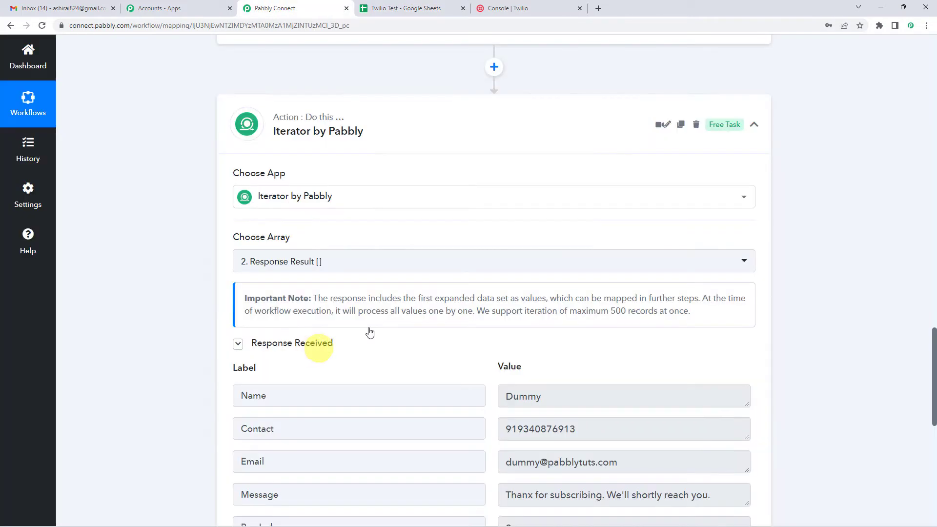
scroll(494, 278, down, 4)
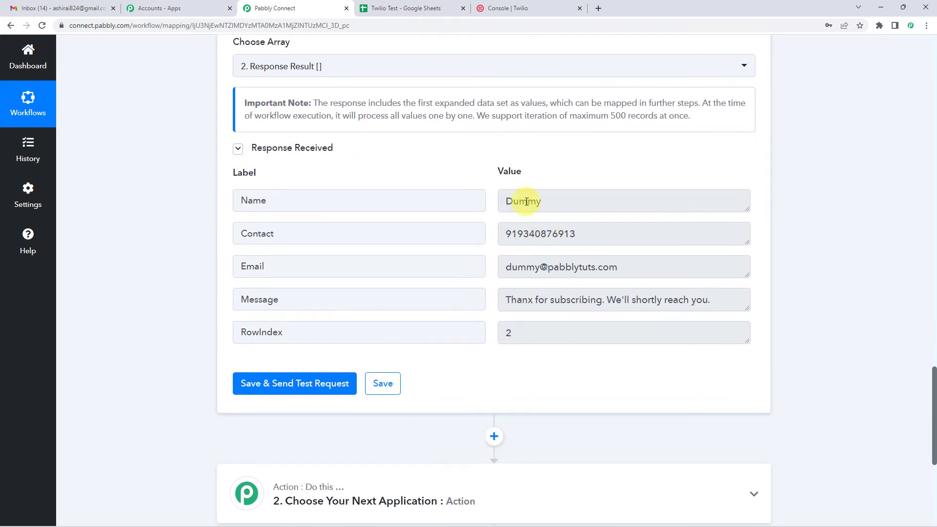
click(375, 4)
click(65, 171)
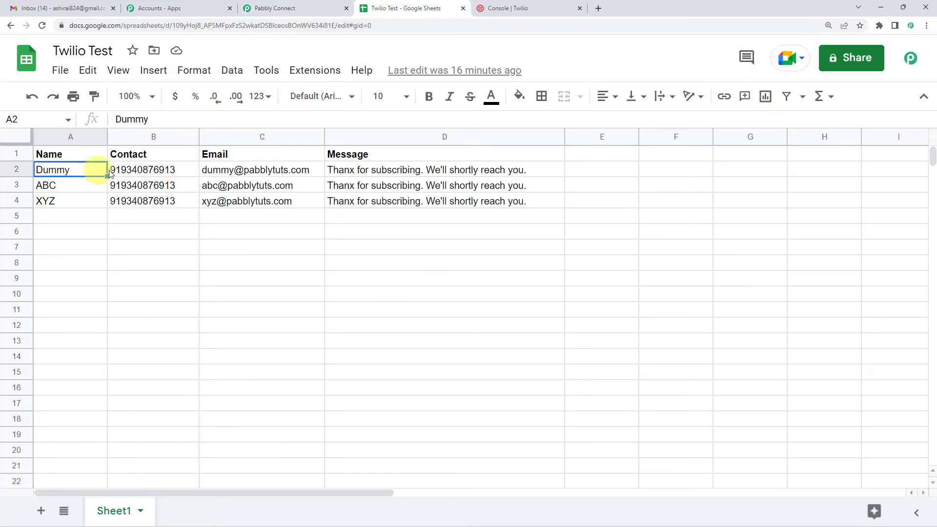
click(128, 170)
click(242, 170)
click(341, 171)
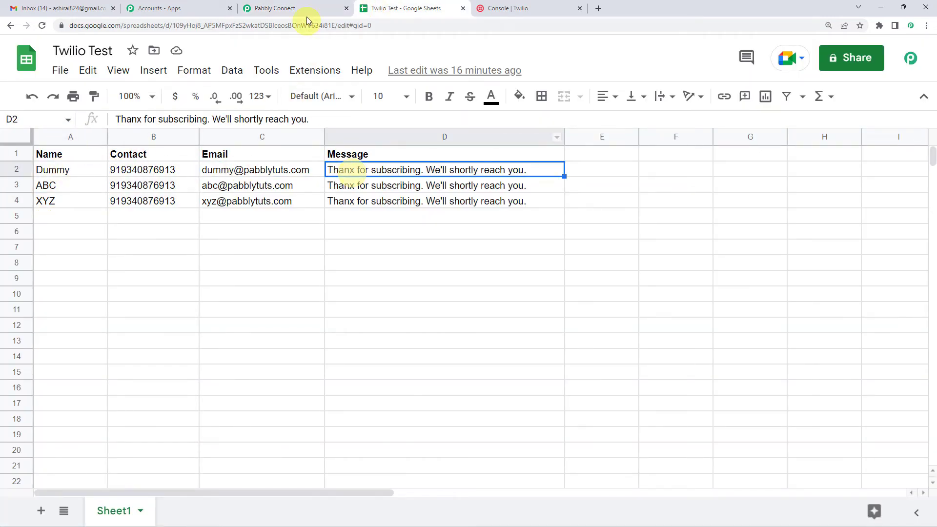
click(309, 8)
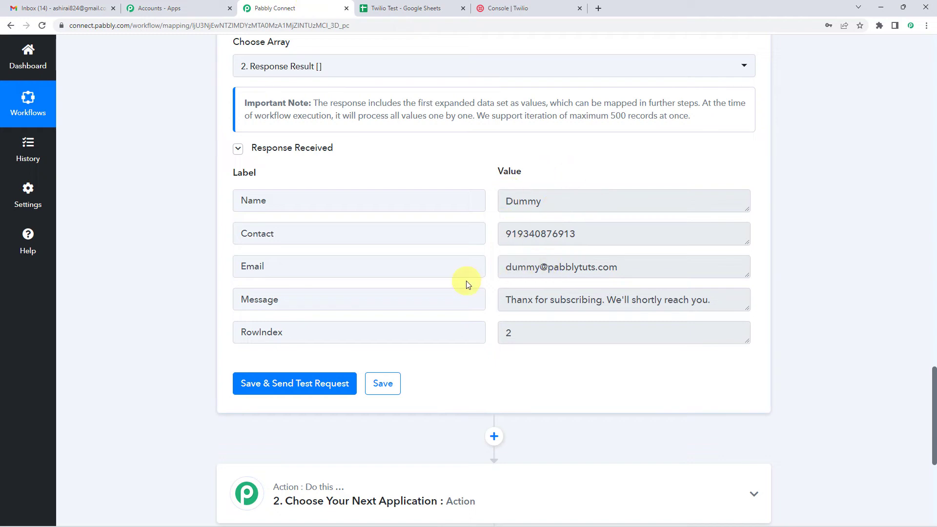
Examine the Iterator's important note and the Name, Contact and Message values in its response
scroll(467, 283, up, 4)
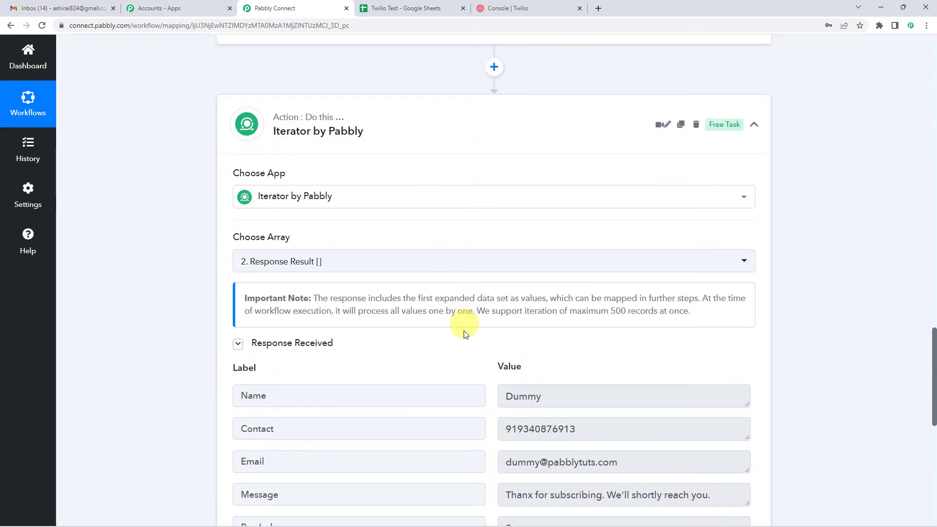
scroll(465, 333, down, 4)
scroll(456, 321, down, 2)
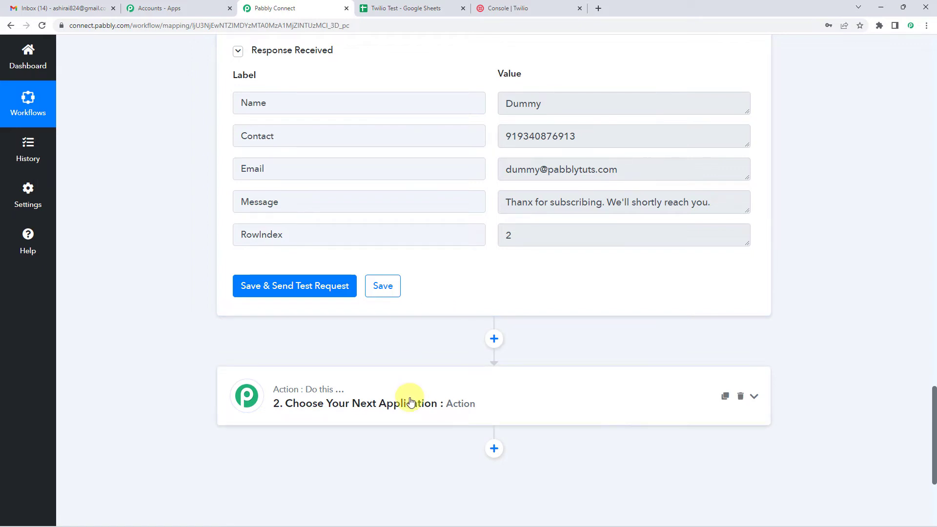
scroll(469, 312, up, 1)
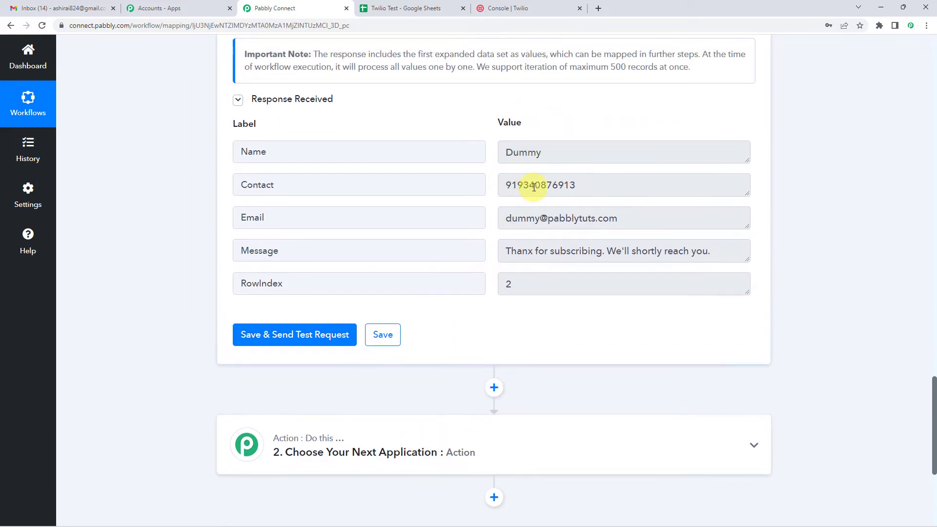
drag(501, 262, 712, 252)
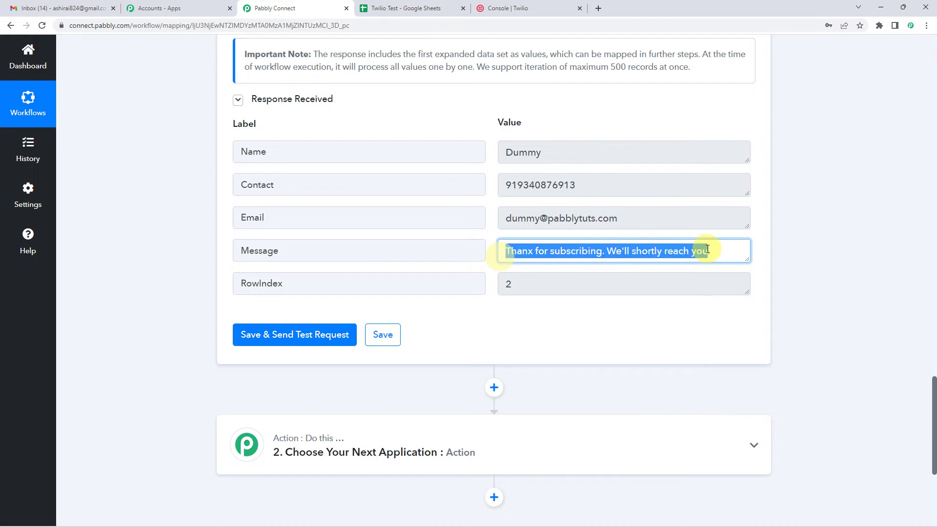
click(564, 255)
double_click(512, 157)
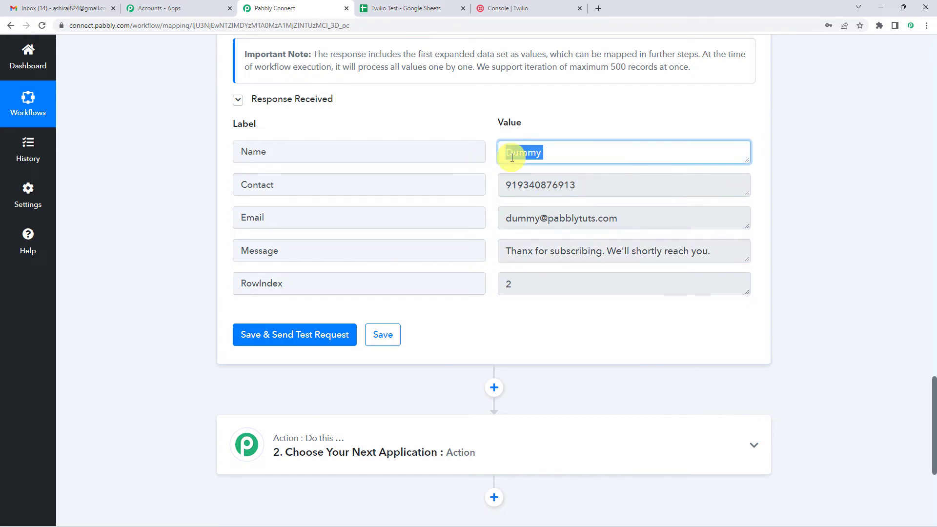
Go through the Name cells A2, A3 and A4 in the Twilio Test sheet to follow the row-by-row iteration order
click(384, 8)
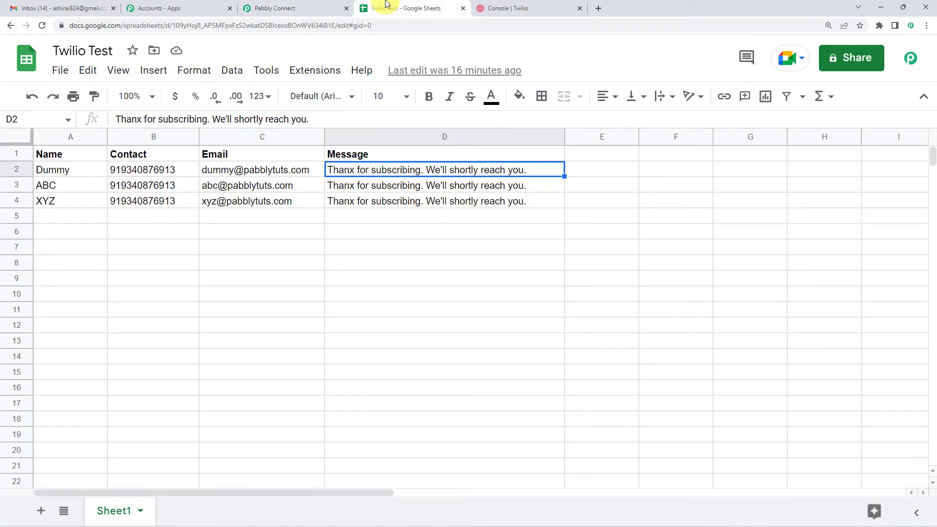
click(61, 171)
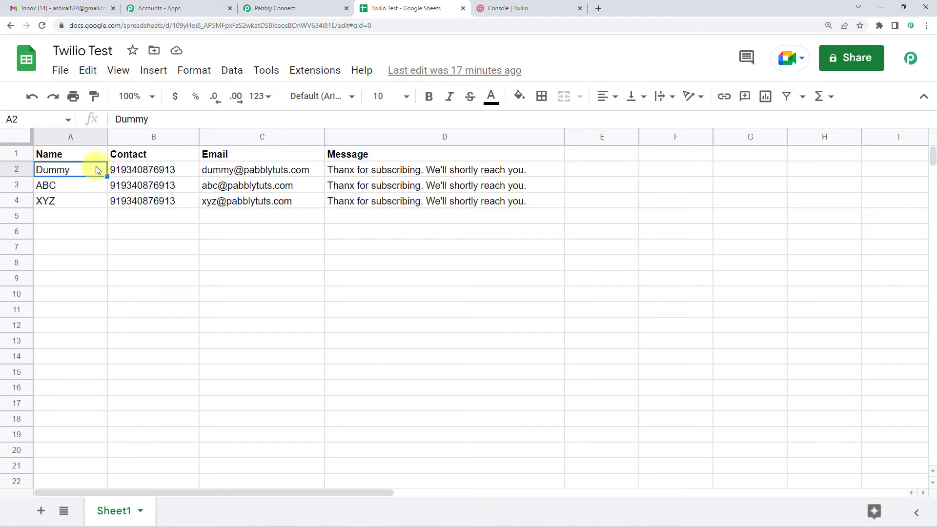
click(43, 190)
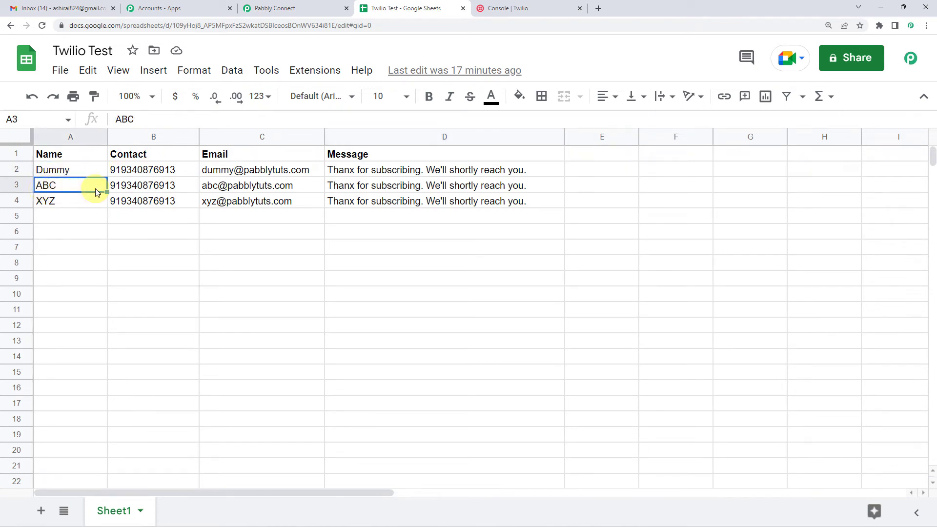
double_click(56, 185)
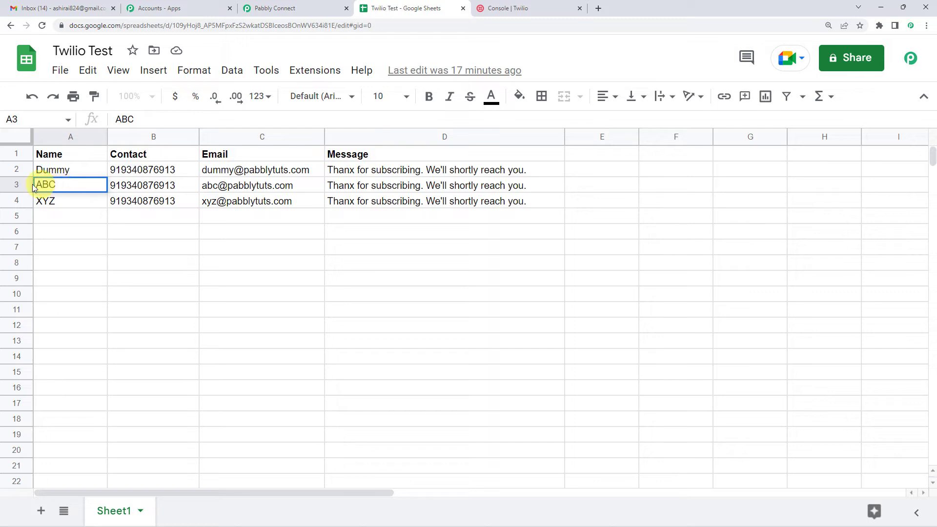
double_click(44, 185)
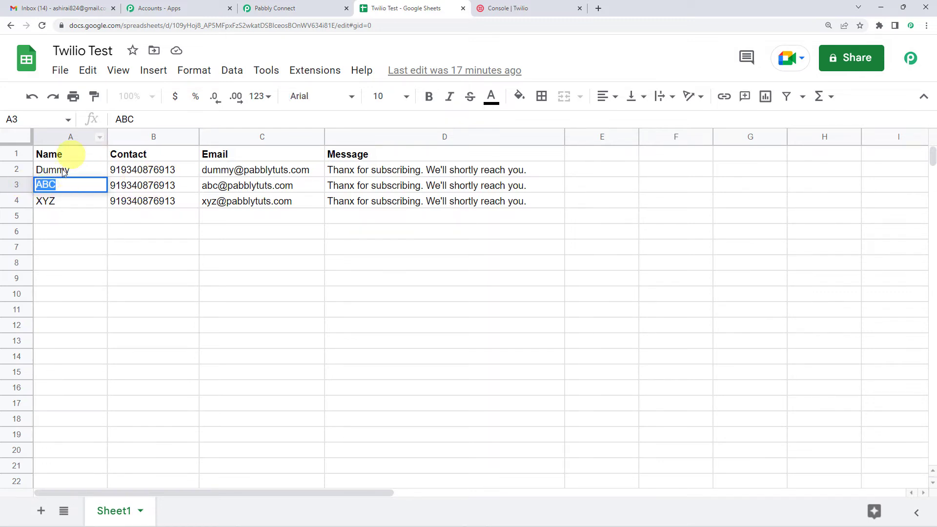
click(60, 201)
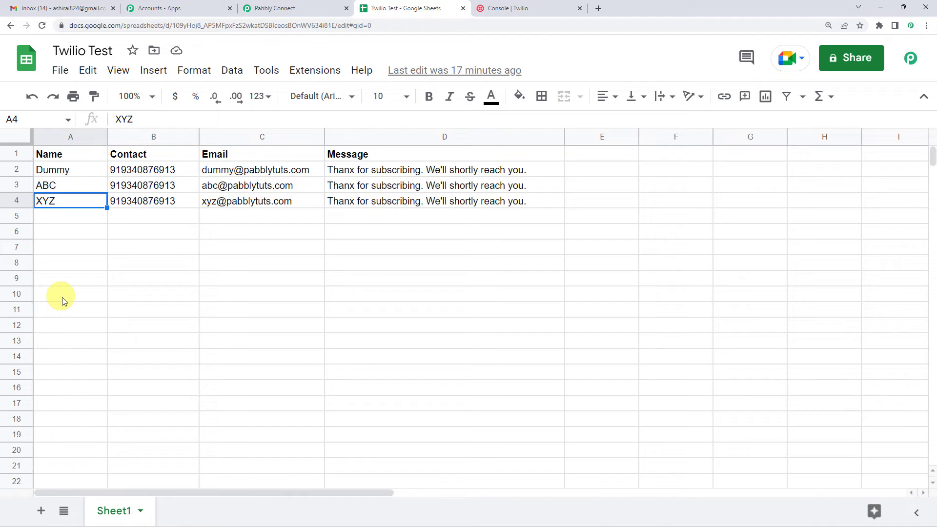
Return to the Pabbly Connect workflow and set the action after the Iterator to Twilio with the Send SMS Message event
click(267, 6)
scroll(307, 255, down, 2)
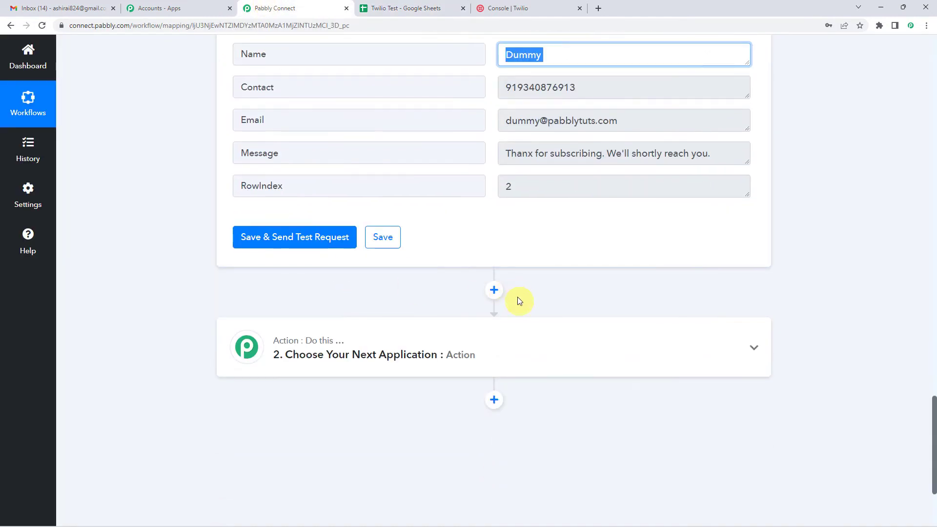
scroll(502, 291, down, 2)
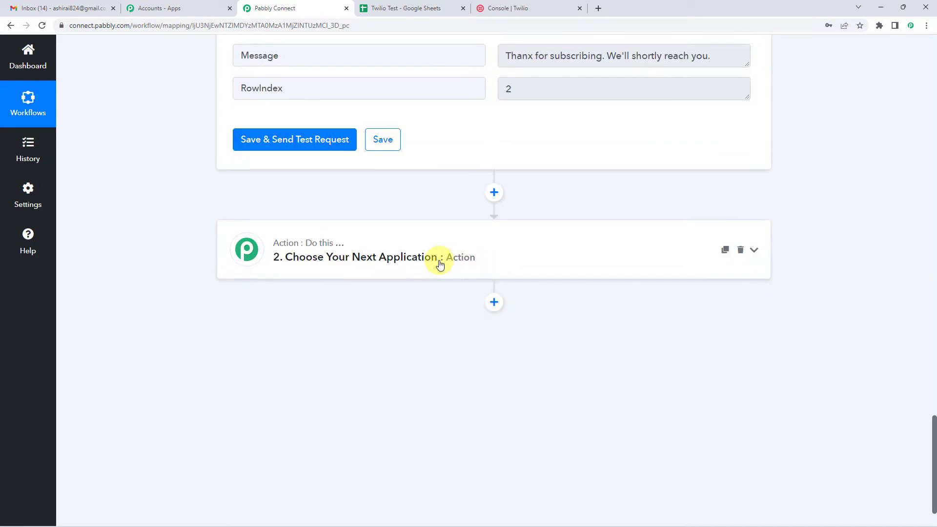
click(439, 264)
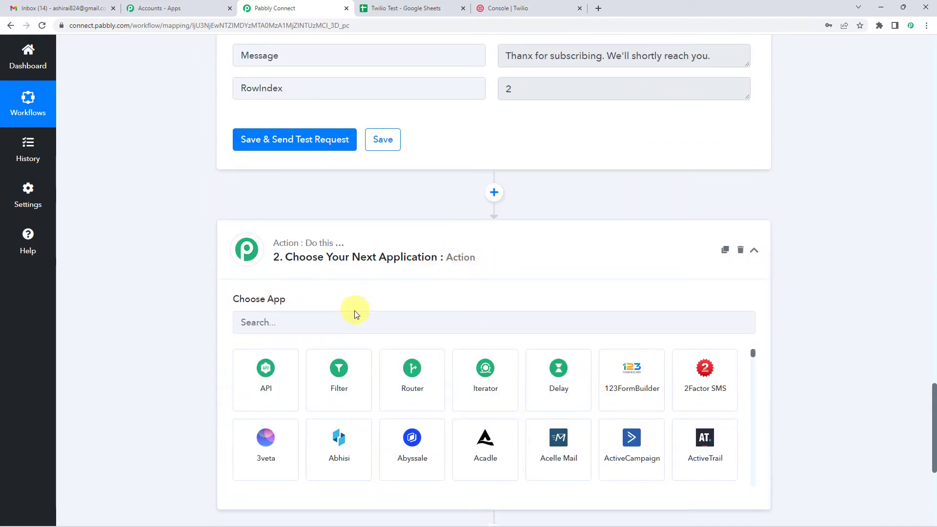
click(336, 321)
text(TWILIO)
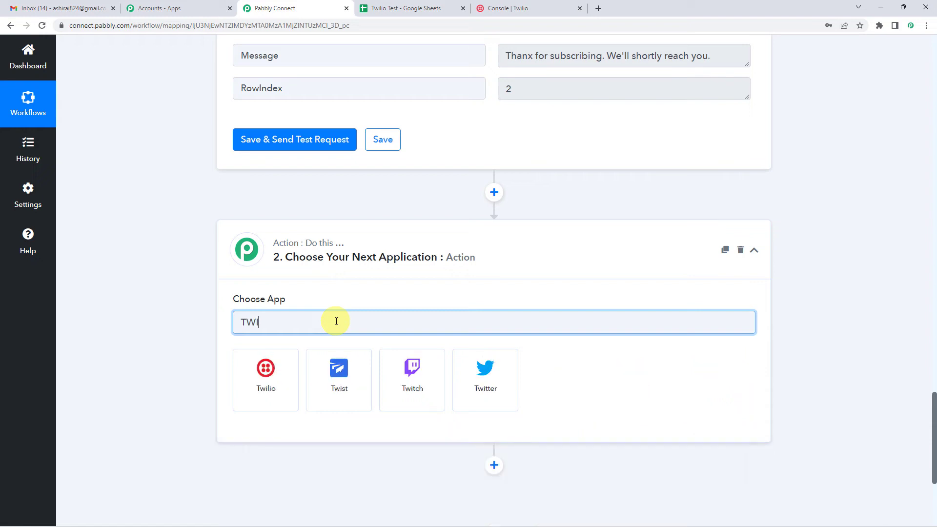
click(285, 376)
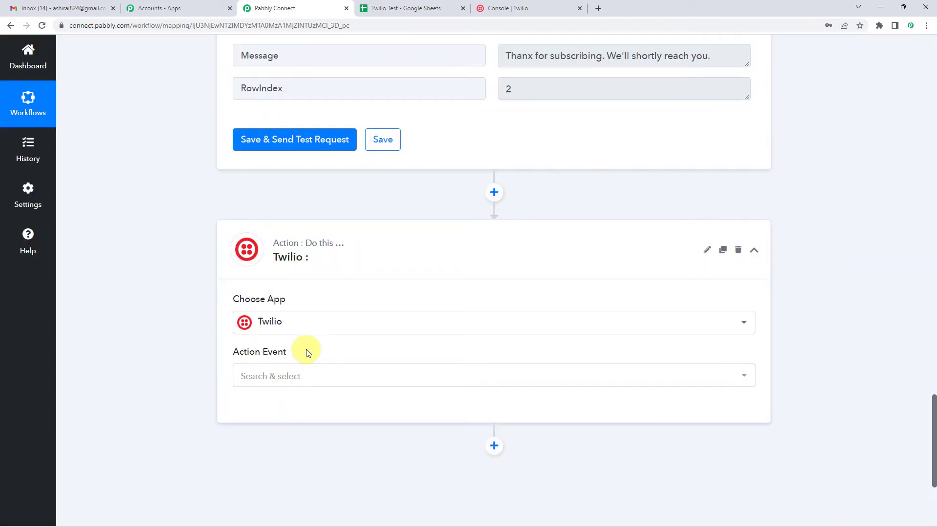
scroll(307, 351, down, 2)
click(283, 282)
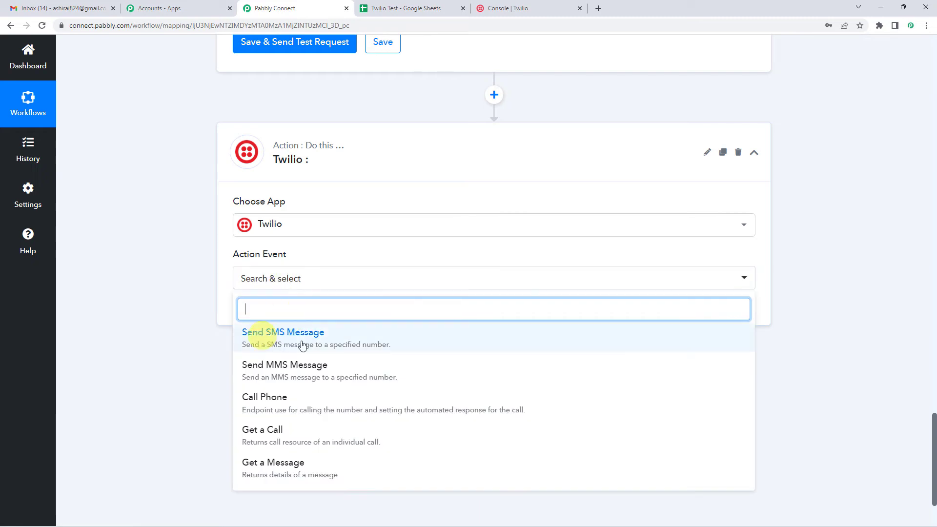
click(345, 341)
Start adding a new Twilio connection and review the Account SID and Authorization Token fields it requires
click(271, 317)
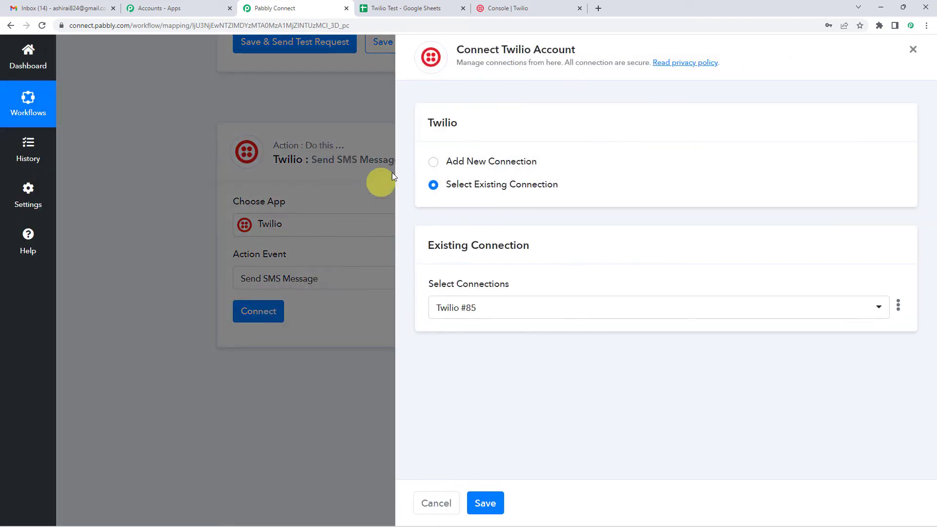
click(432, 161)
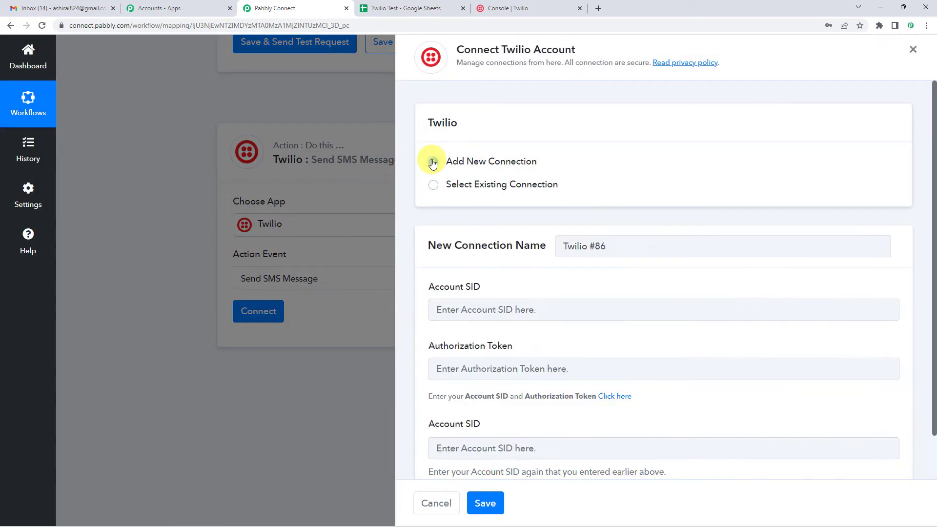
scroll(491, 277, down, 1)
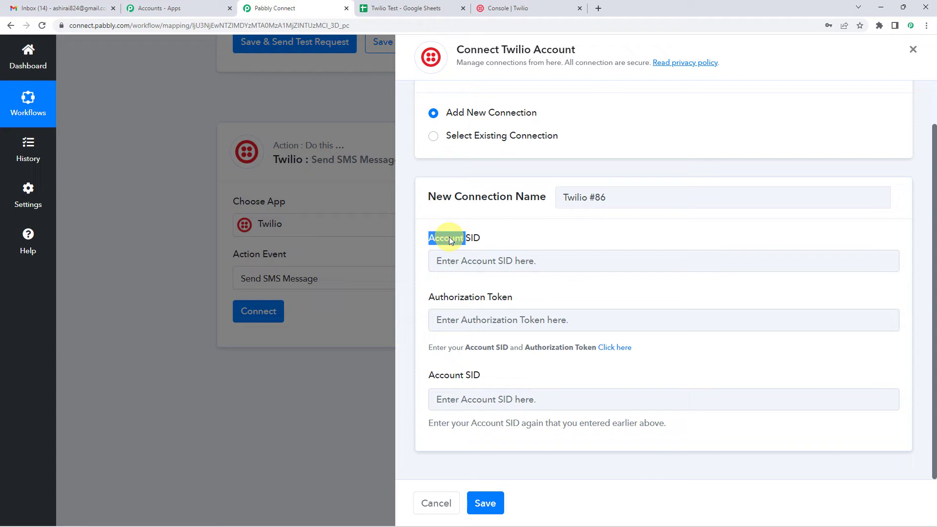
drag(441, 298, 543, 297)
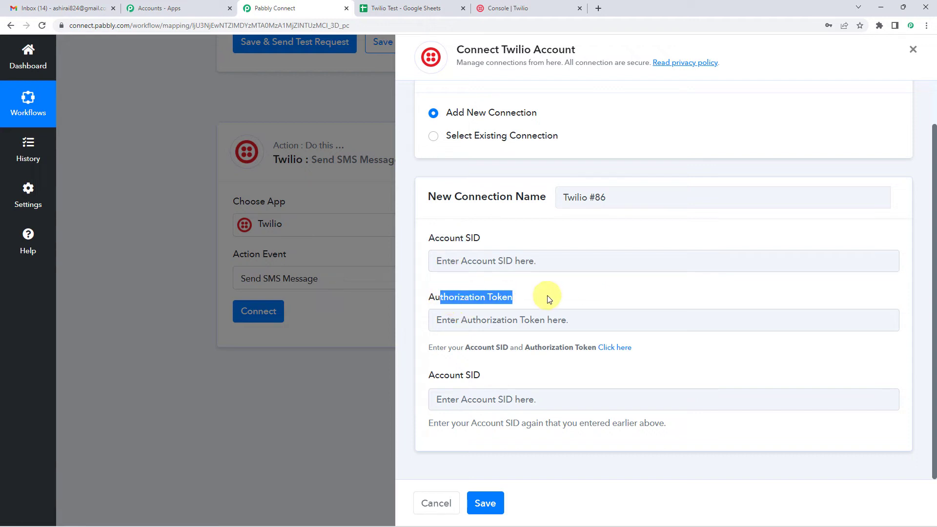
drag(434, 375, 480, 375)
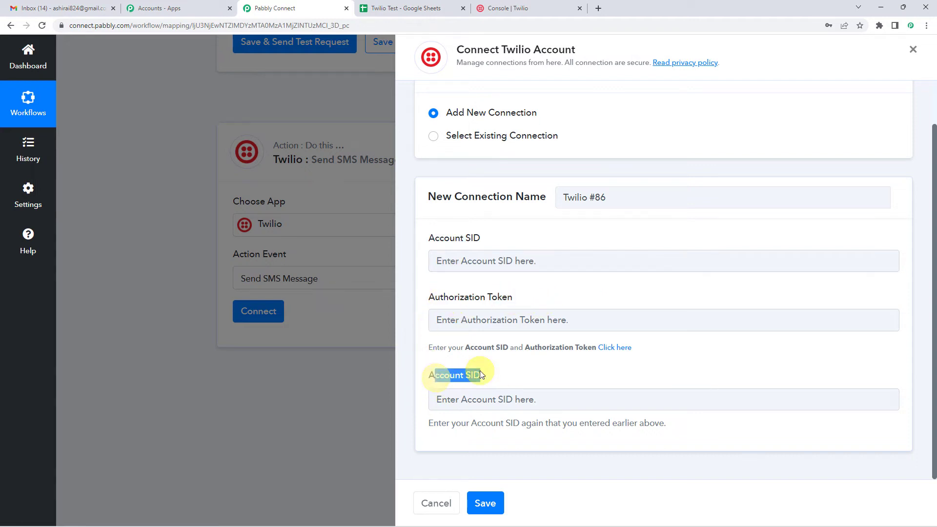
click(478, 374)
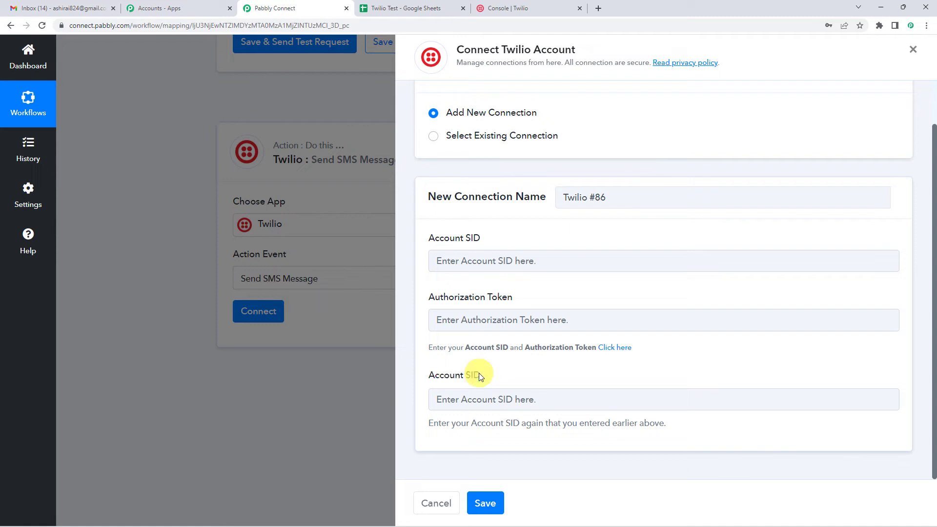
Copy the Account SID from the Twilio console and paste it into both Account SID fields of the new connection
click(496, 5)
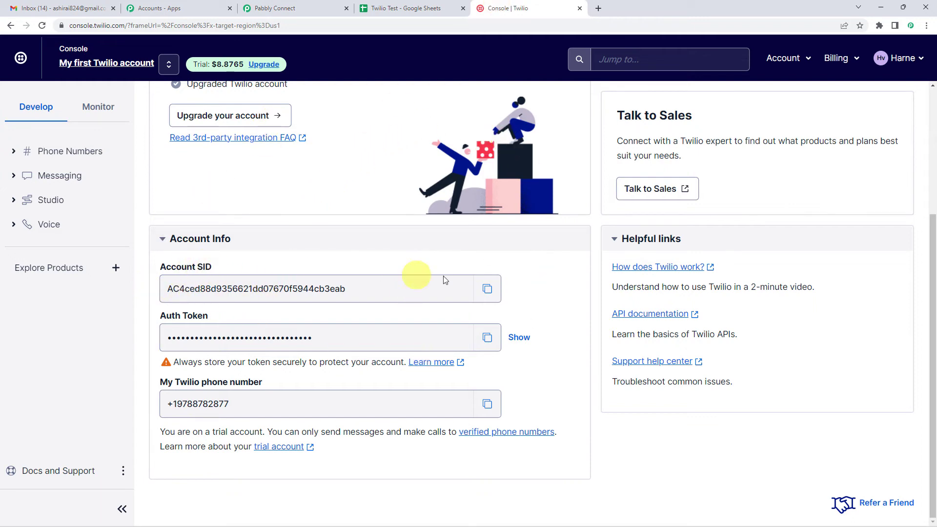
click(491, 289)
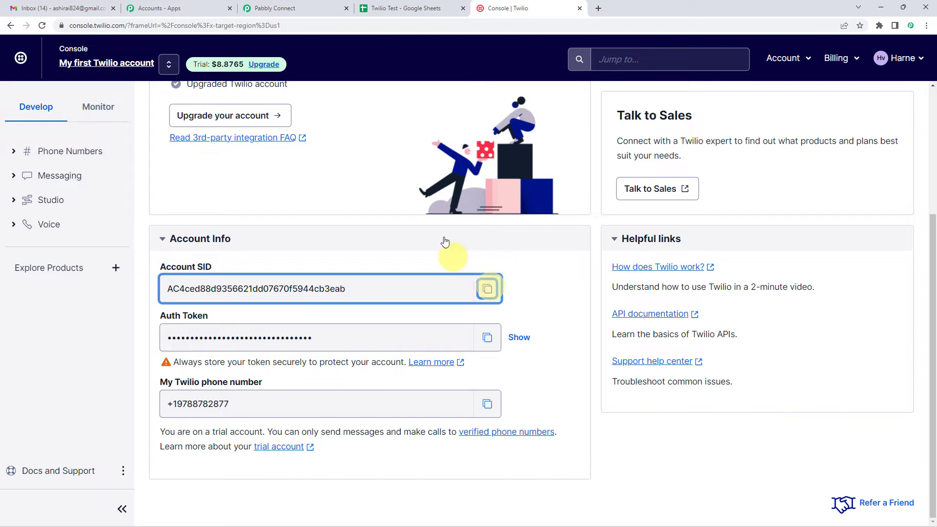
click(298, 7)
click(507, 261)
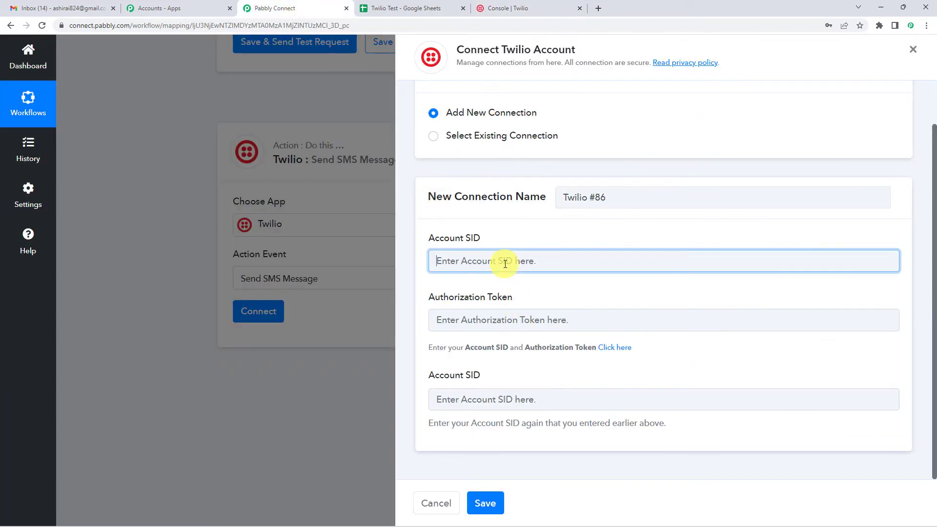
key(ctrl+v)
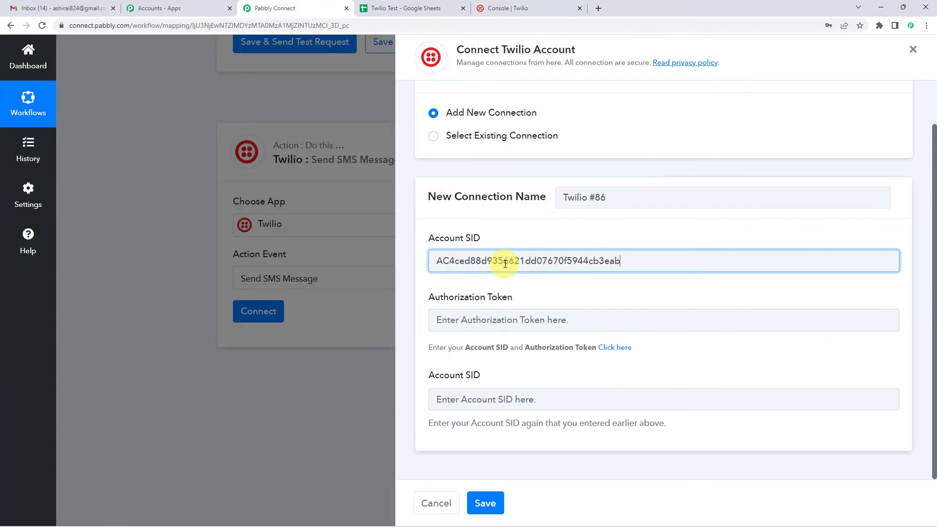
click(486, 401)
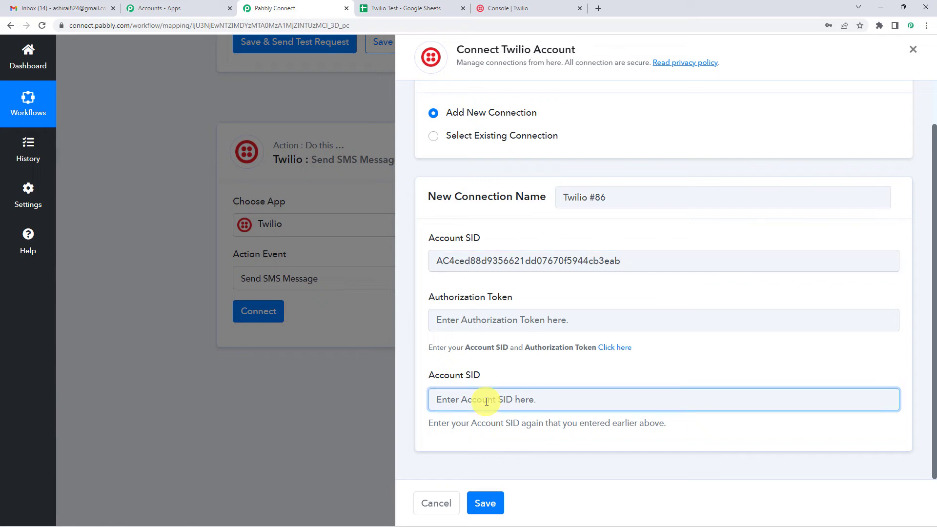
key(ctrl+v)
Reveal and copy the Auth Token in the Twilio console, paste it as the connection's Authorization Token, and save the connection
click(439, 319)
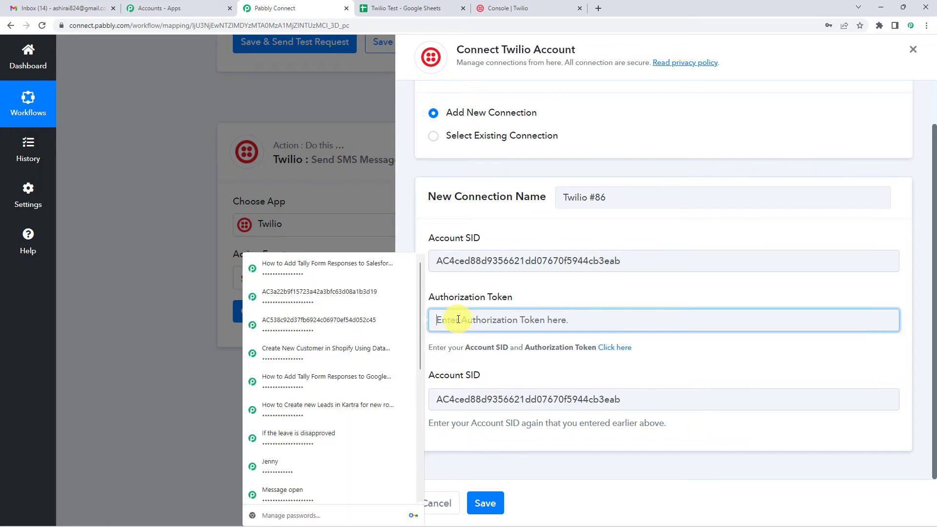
click(523, 306)
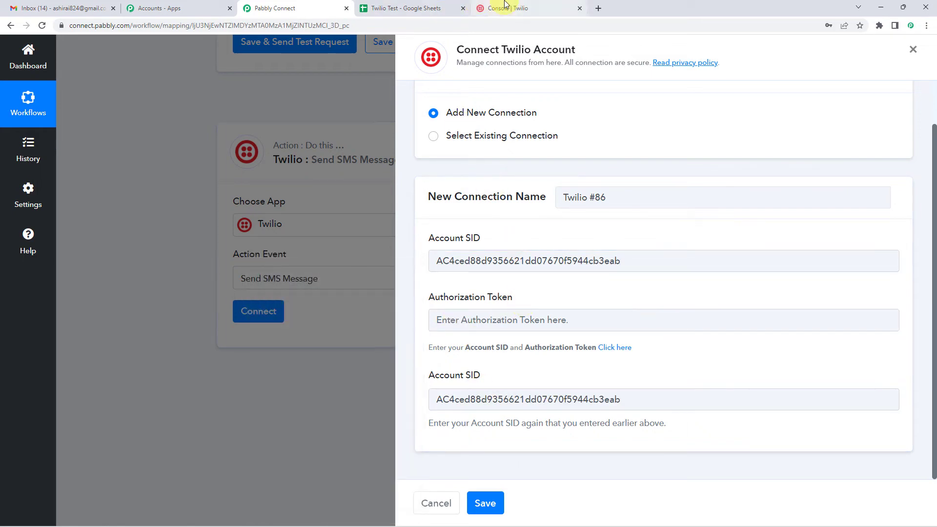
click(505, 8)
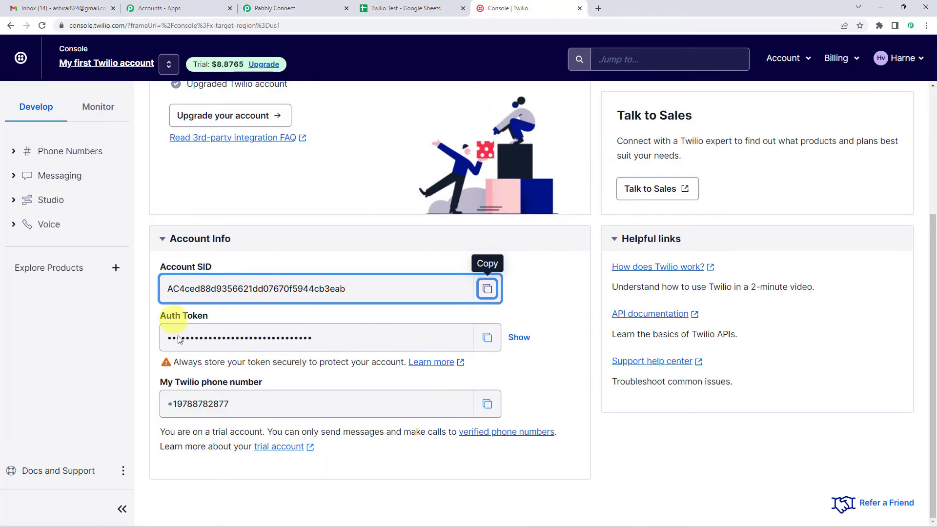
click(518, 343)
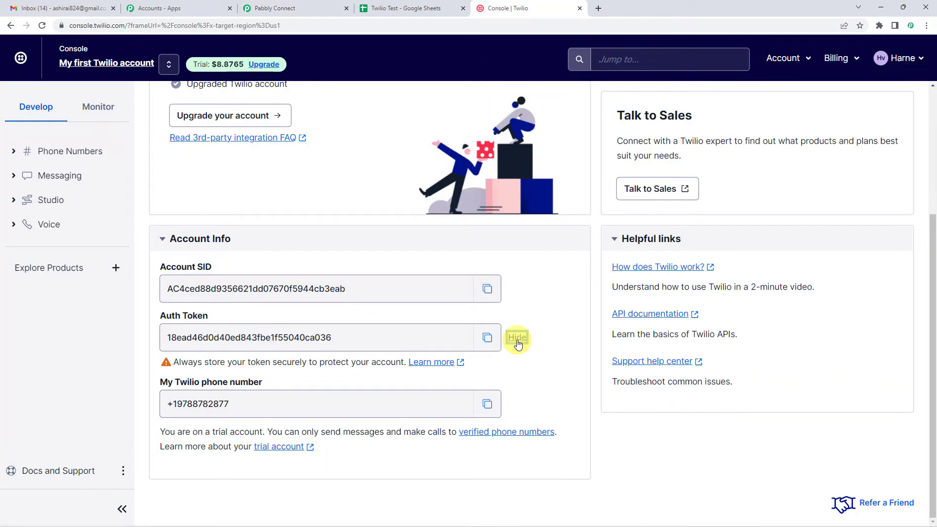
click(486, 338)
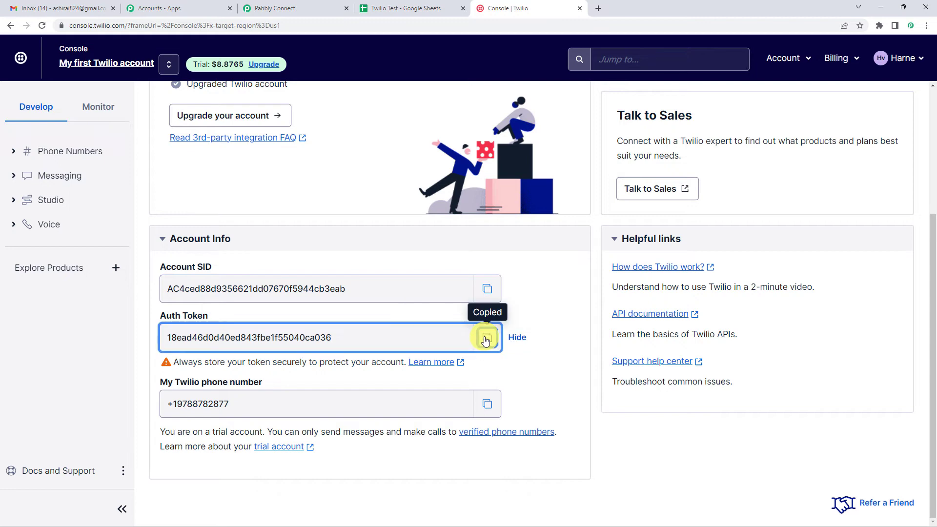
click(272, 8)
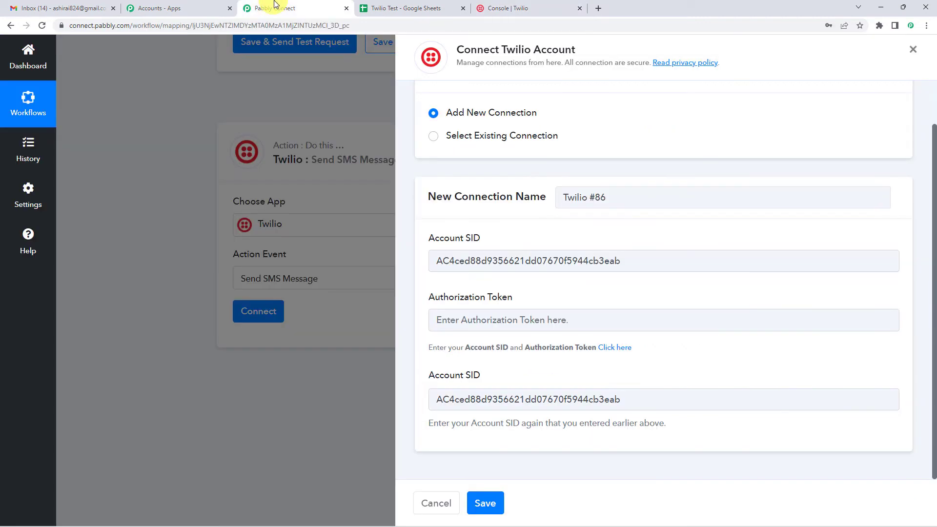
click(463, 317)
key(super+v)
key(Return)
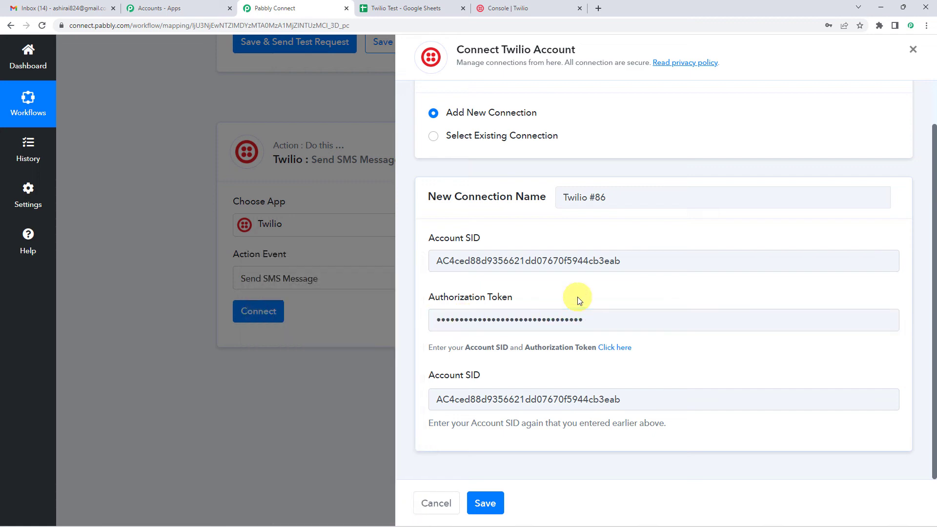
click(487, 501)
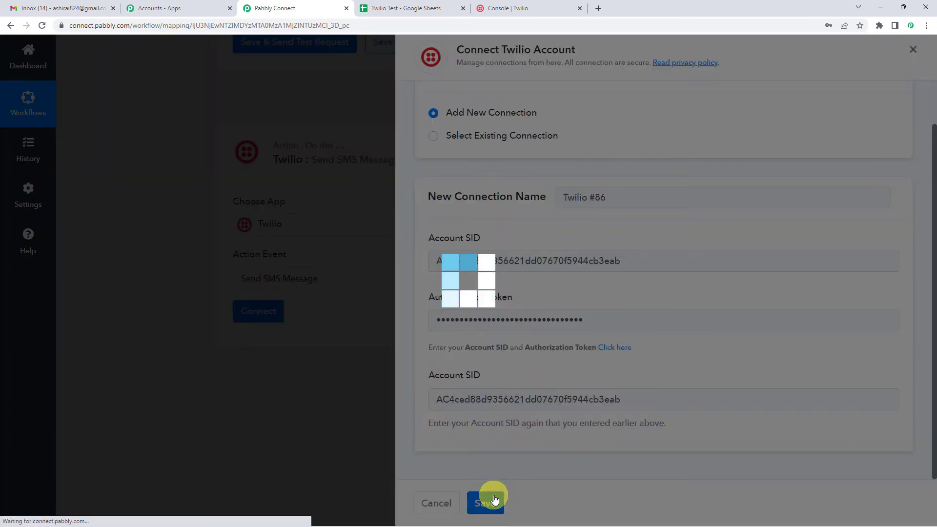
Begin the Body of the SMS with "Hii," followed by the Name value mapped from the Iterator
scroll(342, 285, down, 2)
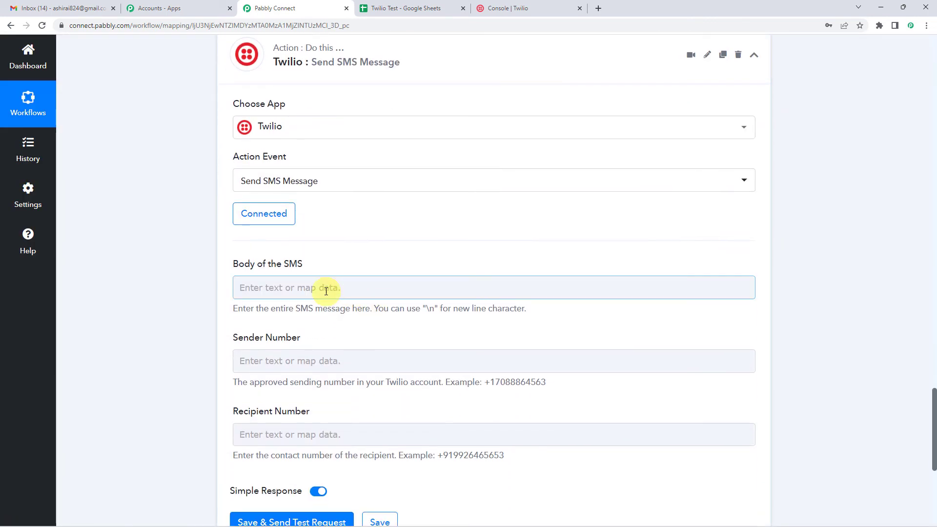
click(325, 288)
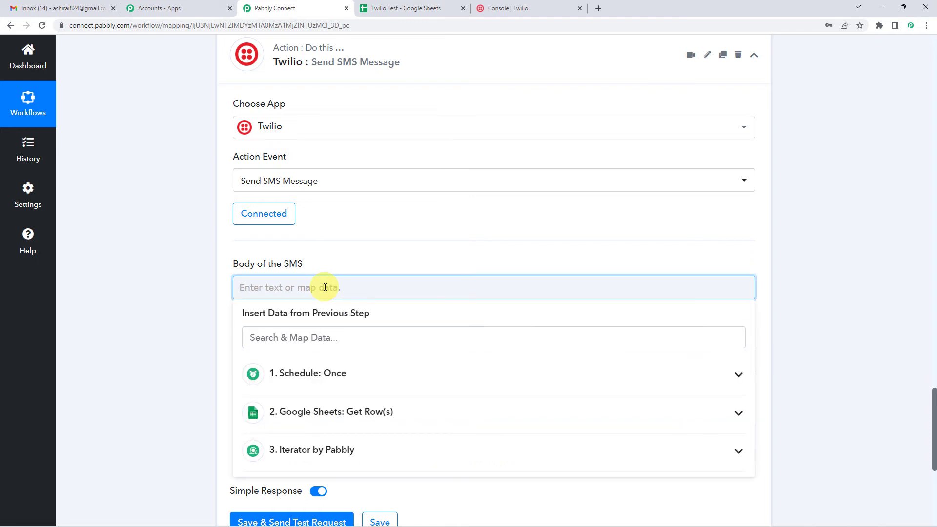
text(hIII)
key(BackSpace)
key(BackSpace)
key(BackSpace)
key(BackSpace)
text(Hii,)
click(308, 450)
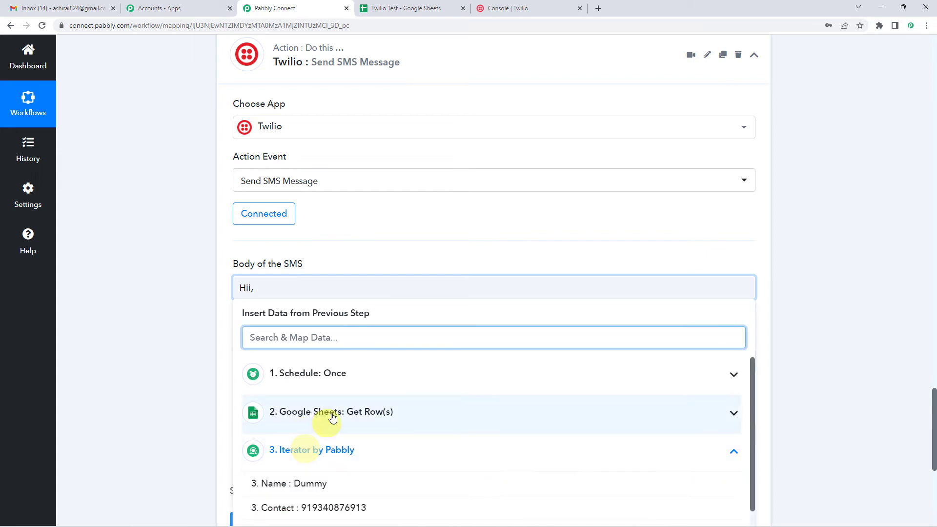
scroll(326, 447, down, 1)
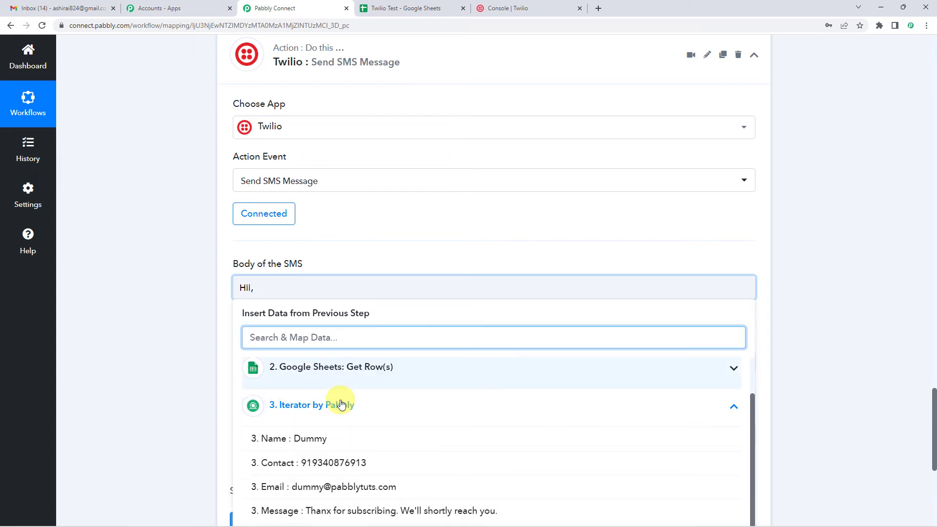
click(313, 439)
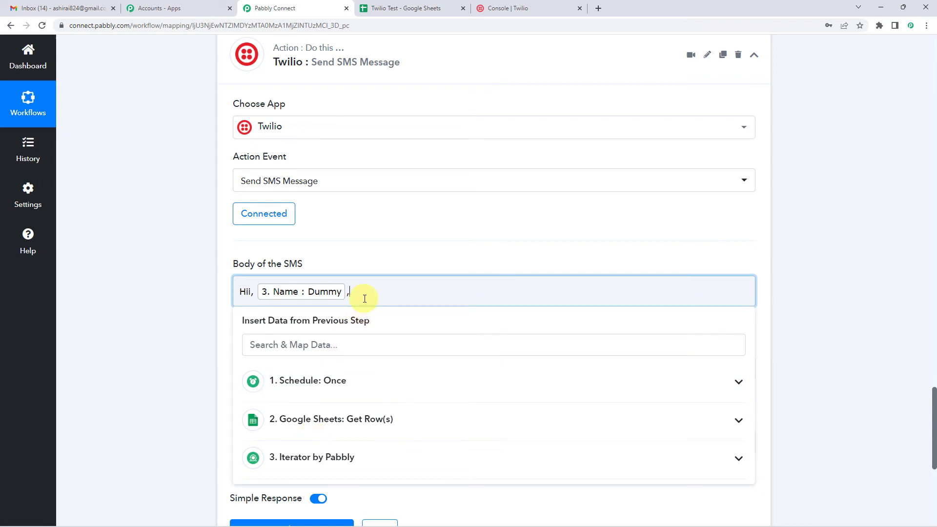
Add a second line to the SMS body containing the Message value mapped from the Iterator
key(Return)
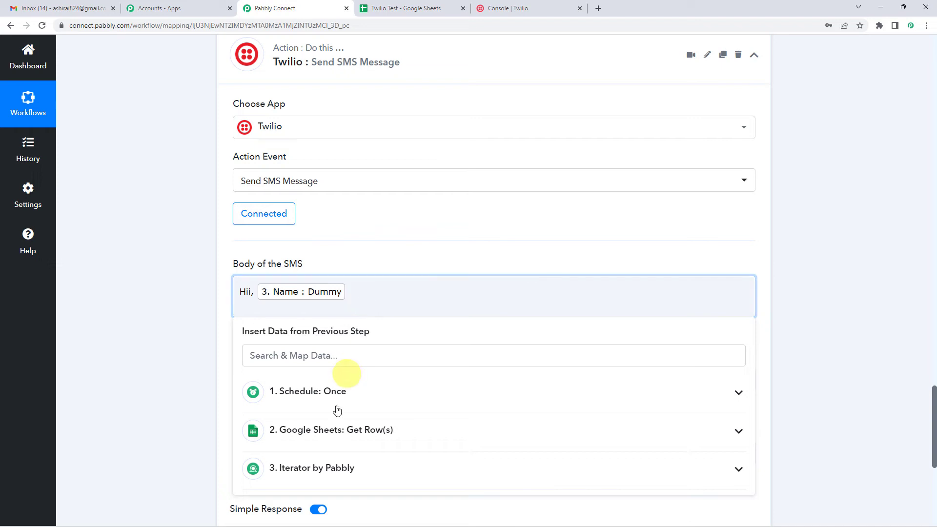
click(308, 467)
scroll(340, 432, down, 1)
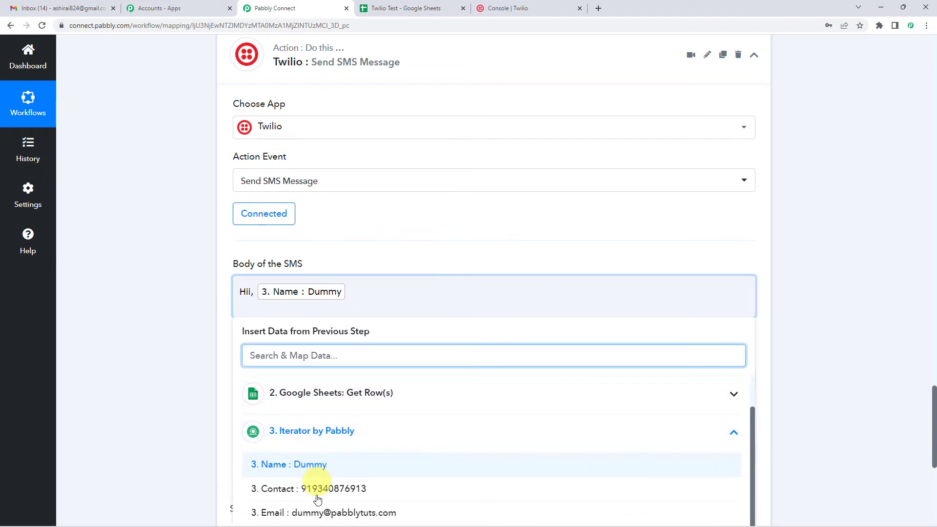
scroll(203, 274, down, 3)
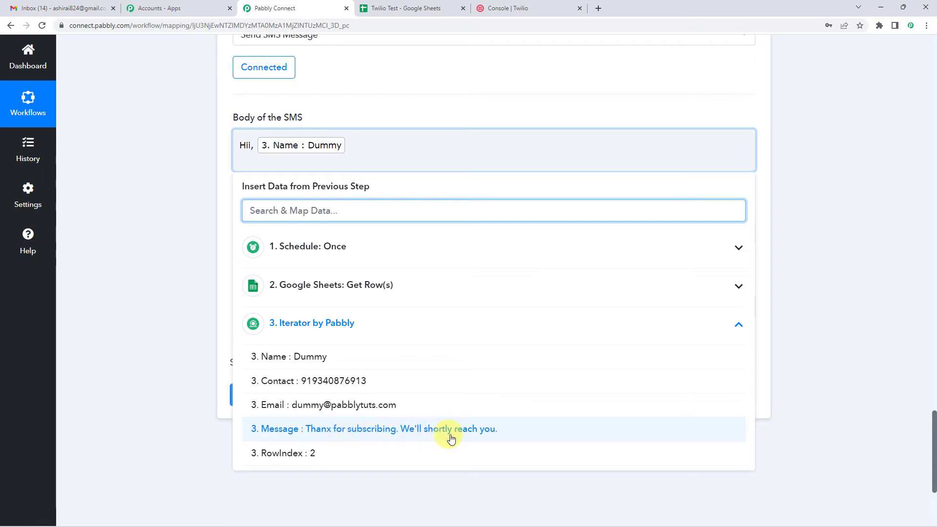
click(482, 438)
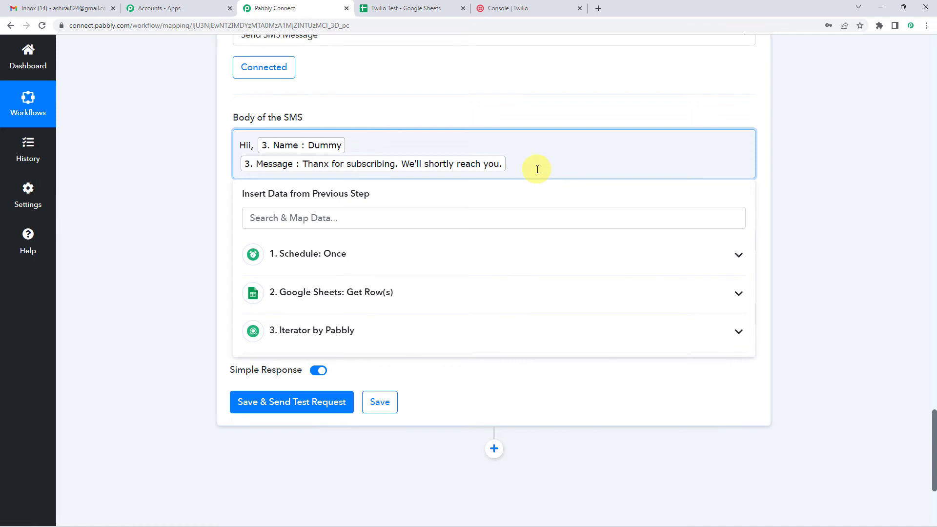
scroll(537, 169, down, 1)
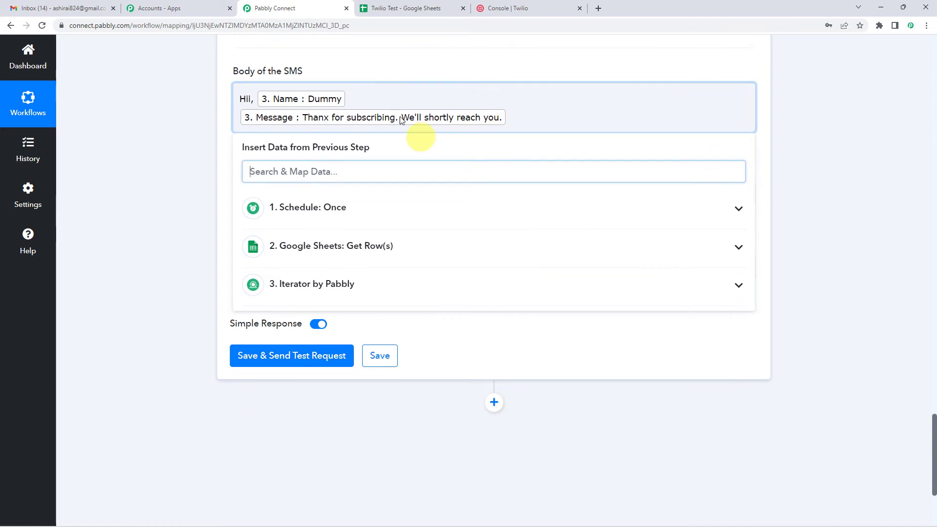
Copy the Twilio phone number from the Twilio console and paste it as the Sender Number of the SMS action
click(337, 63)
scroll(344, 147, up, 3)
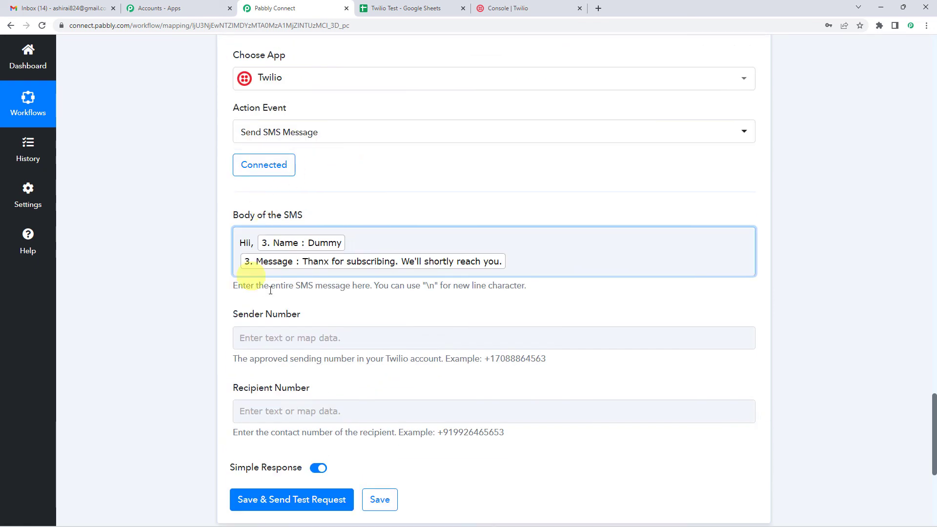
scroll(307, 241, down, 2)
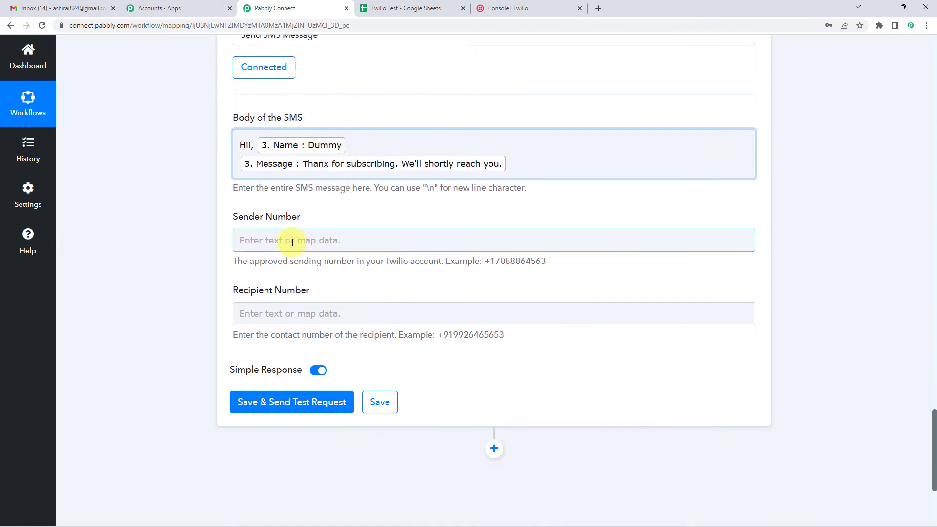
click(292, 243)
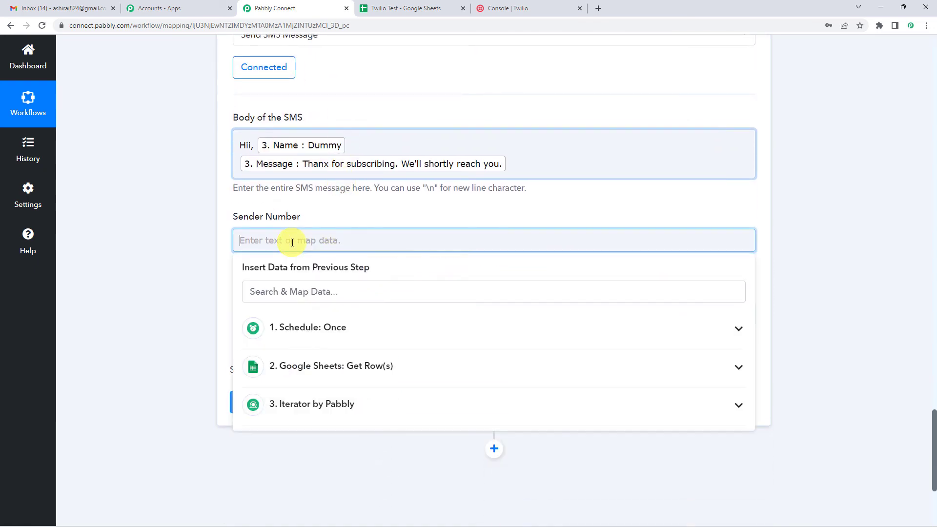
click(327, 220)
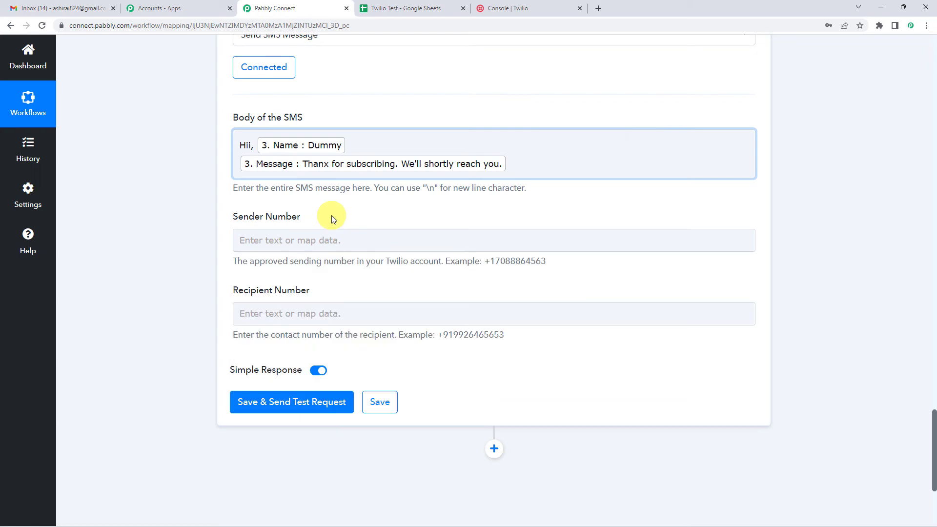
click(523, 8)
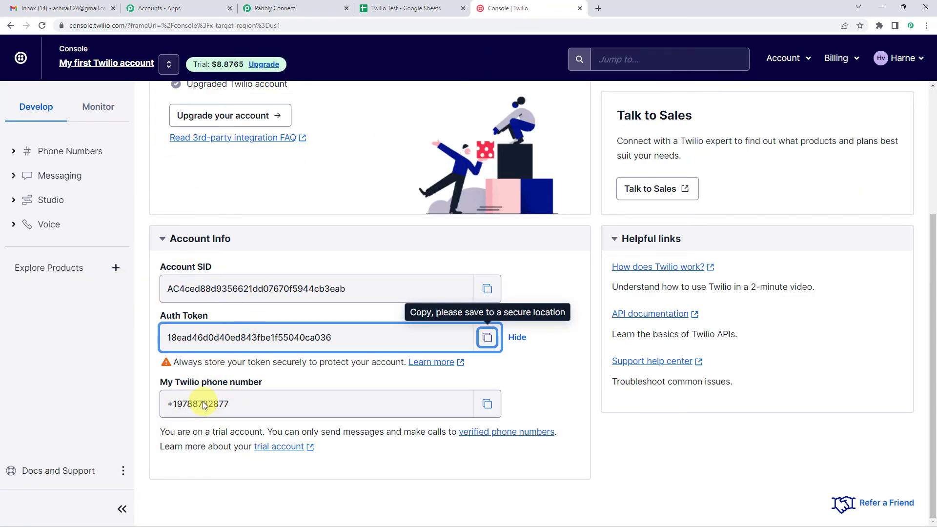
click(490, 405)
click(272, 8)
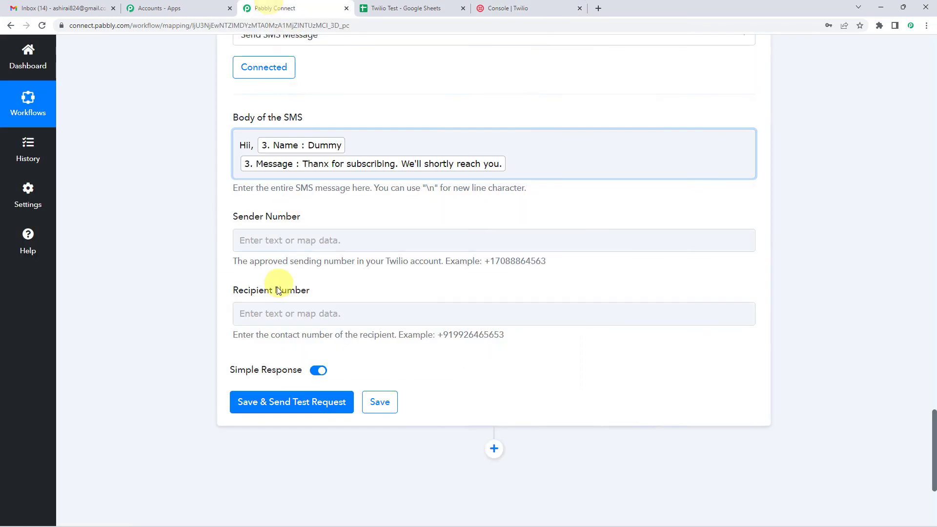
click(273, 240)
key(ctrl+v)
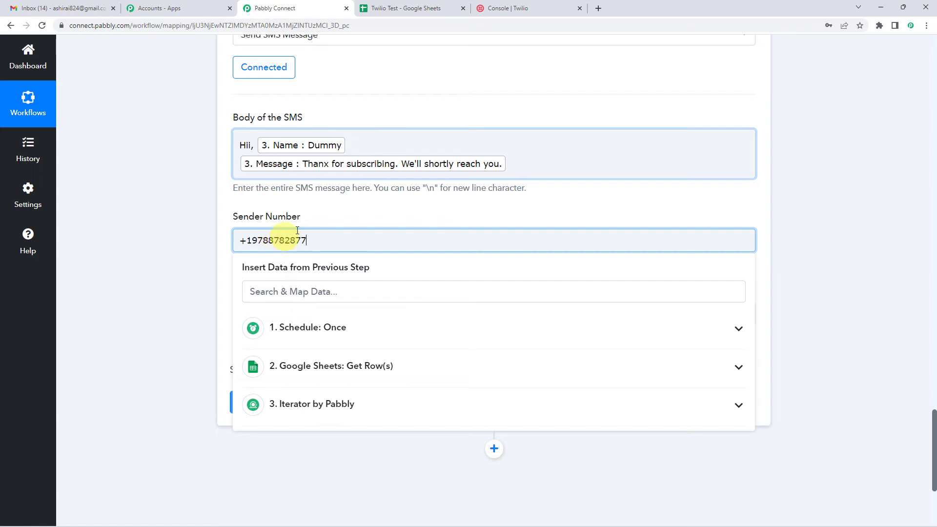
click(323, 215)
Map the Recipient Number to the Contact value from the Iterator
scroll(379, 281, down, 1)
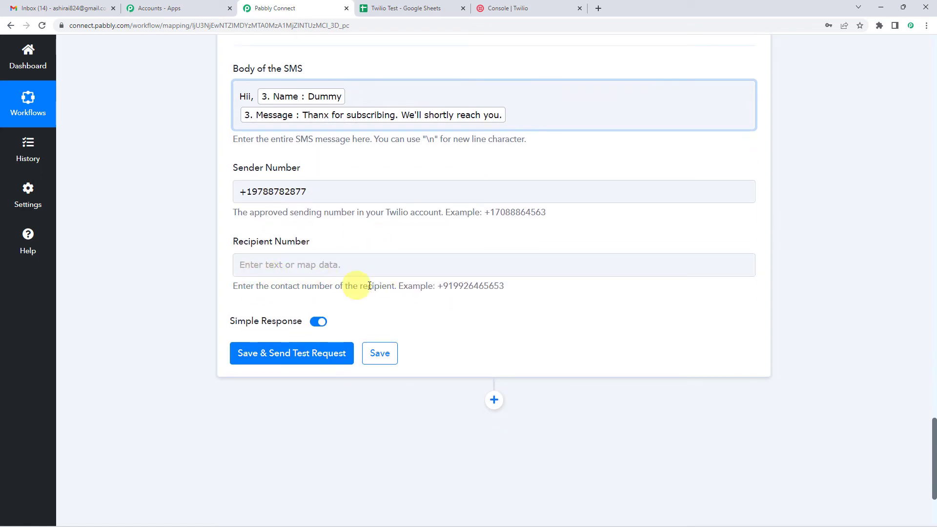
click(314, 265)
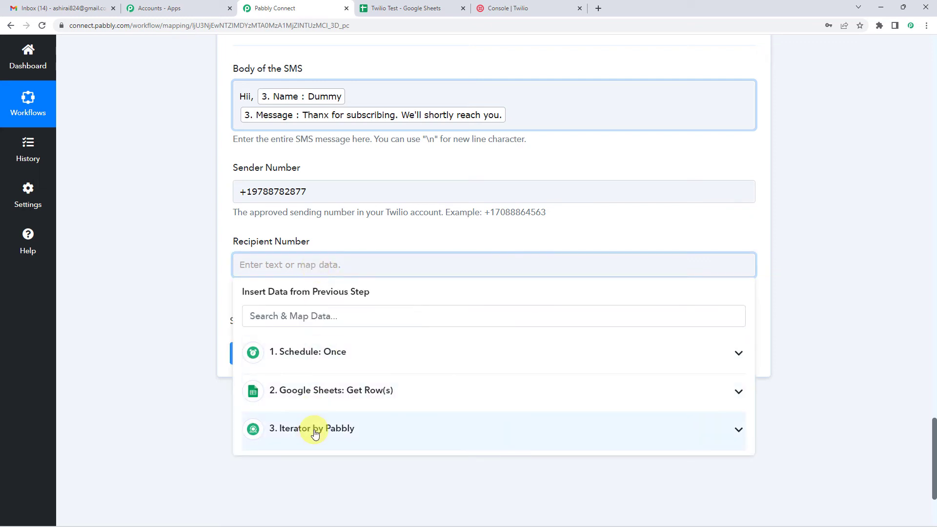
click(315, 430)
scroll(332, 415, down, 1)
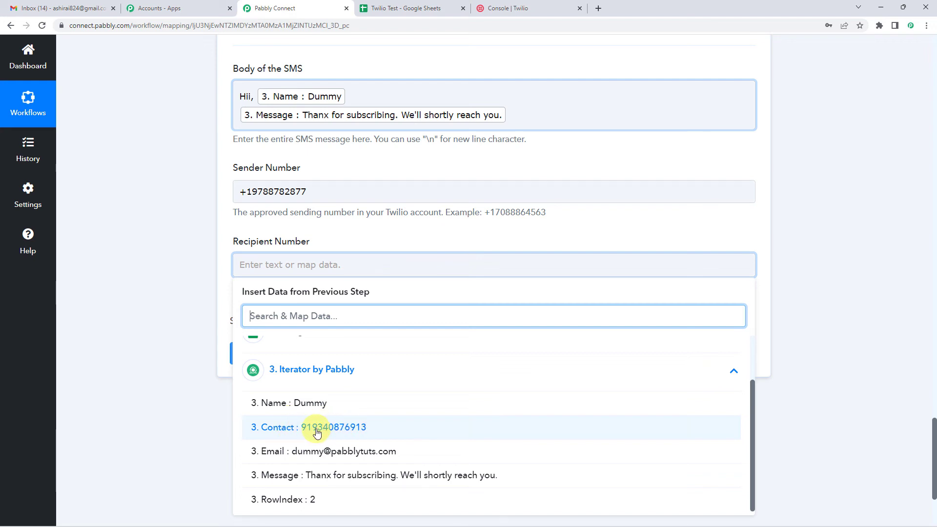
click(317, 428)
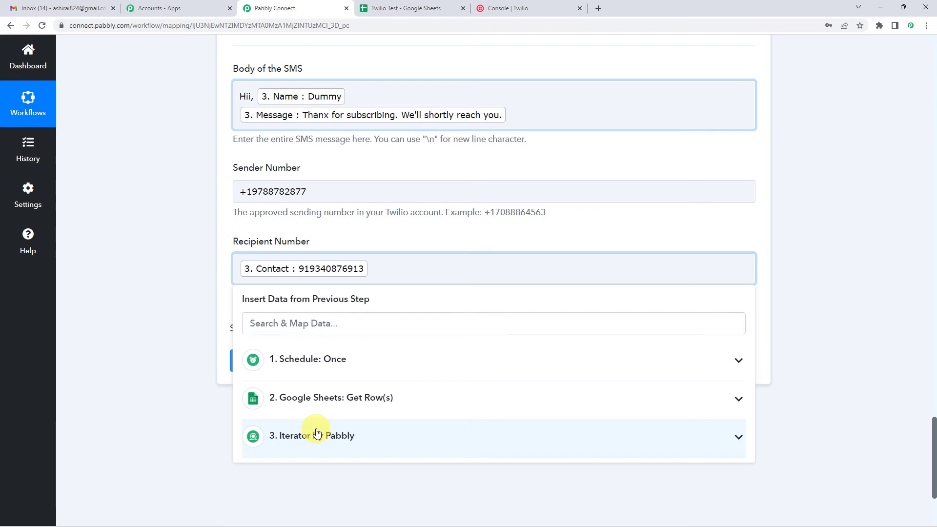
click(345, 241)
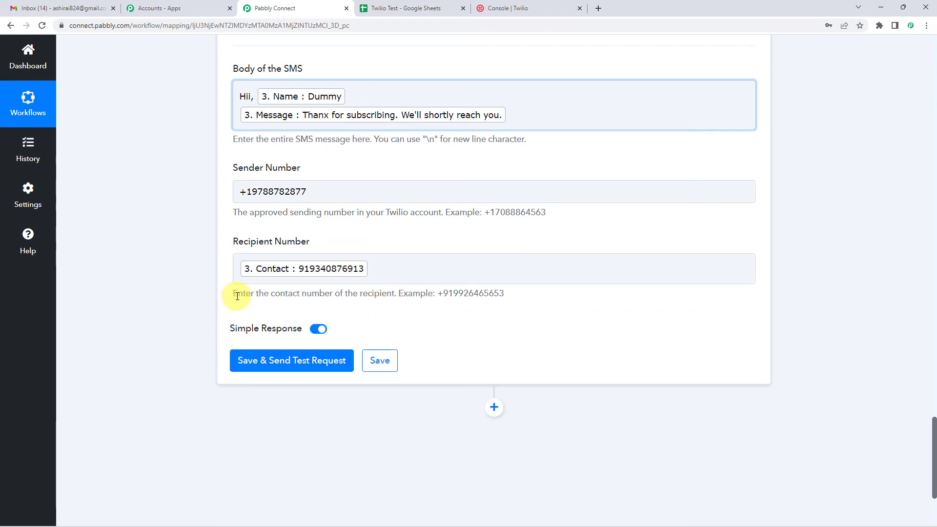
Copy the "+" sign from the recipient example and paste it in front of the mapped Contact value in Recipient Number
drag(235, 294, 529, 293)
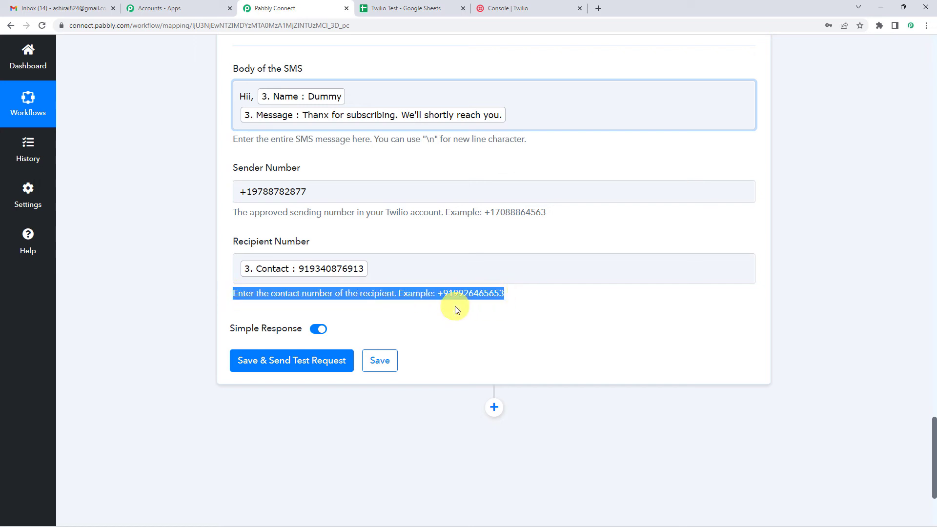
click(445, 294)
mouse_move(453, 295)
mouse_down()
mouse_move(440, 294)
mouse_move(448, 295)
mouse_up()
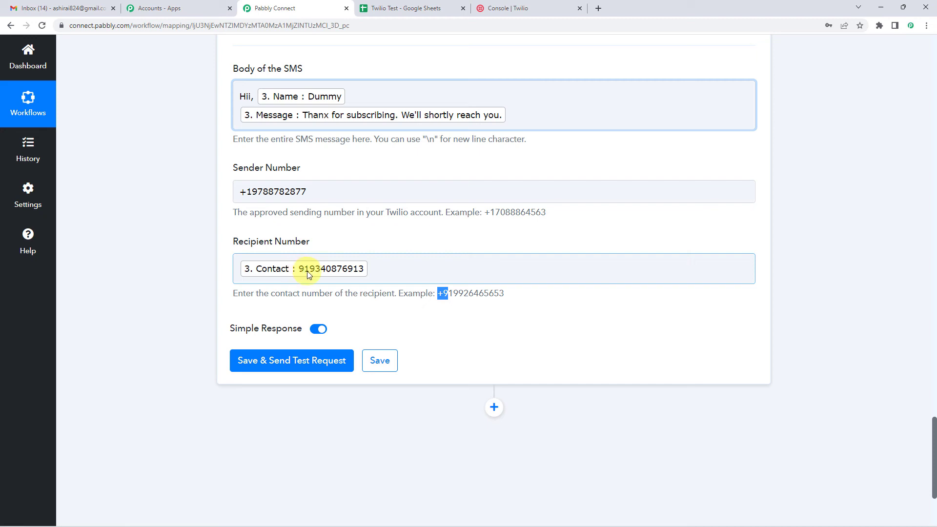
drag(438, 293, 442, 293)
key(ctrl+c)
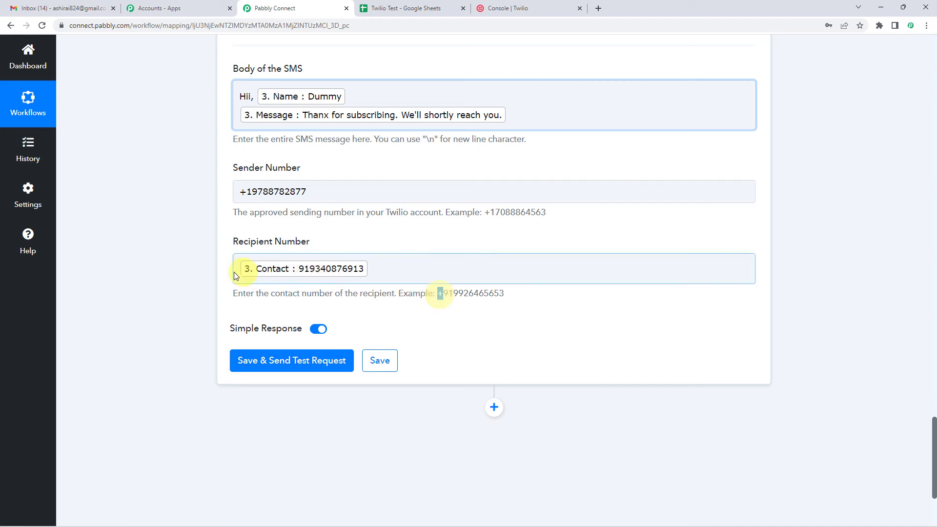
click(237, 270)
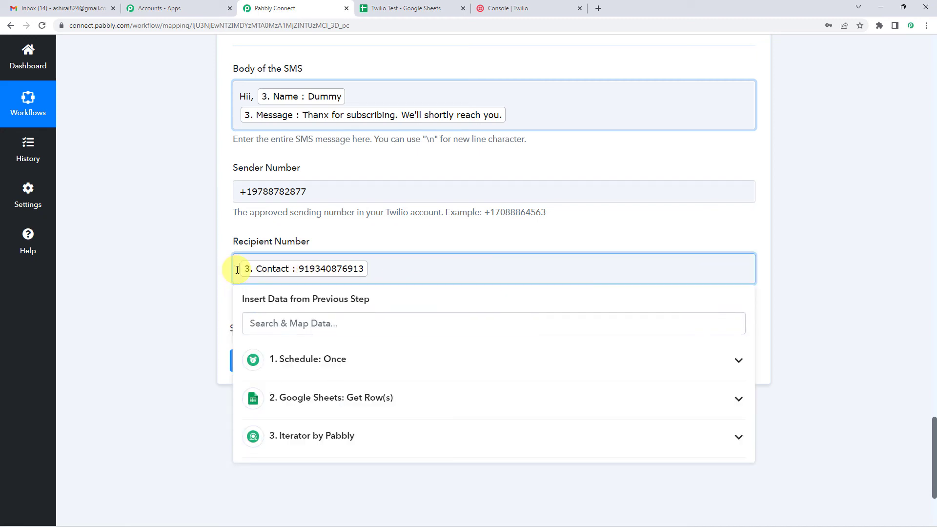
key(ctrl+v)
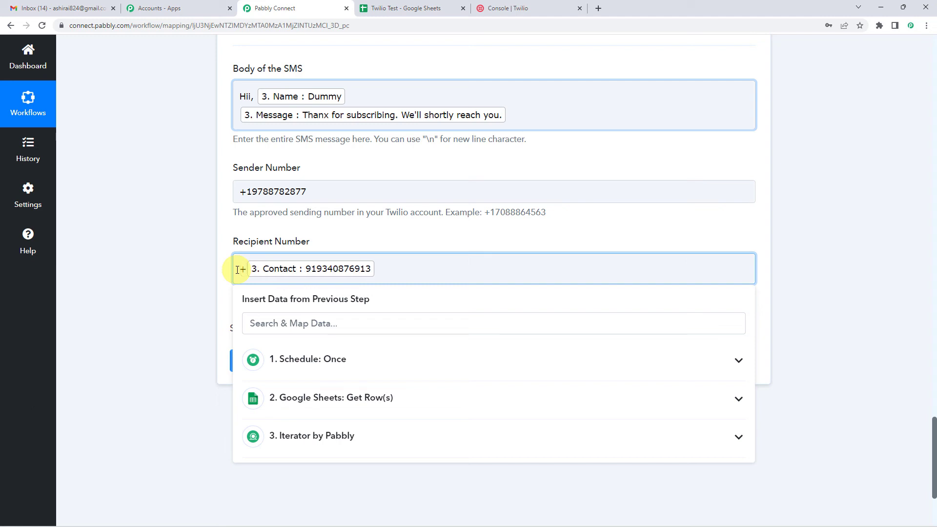
click(366, 237)
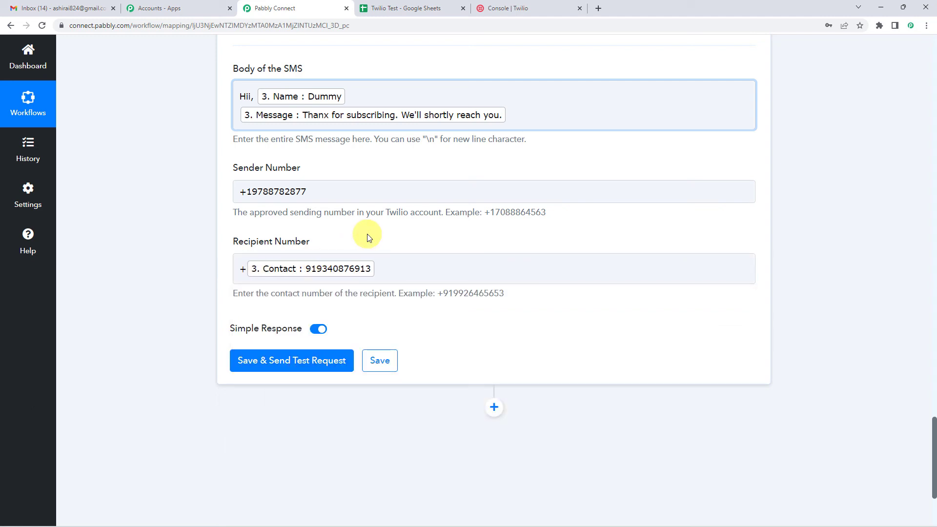
Compare the SMS body and number mappings with the Name and Contact entries in the Twilio Test Google Sheet
scroll(366, 233, up, 1)
scroll(367, 233, down, 1)
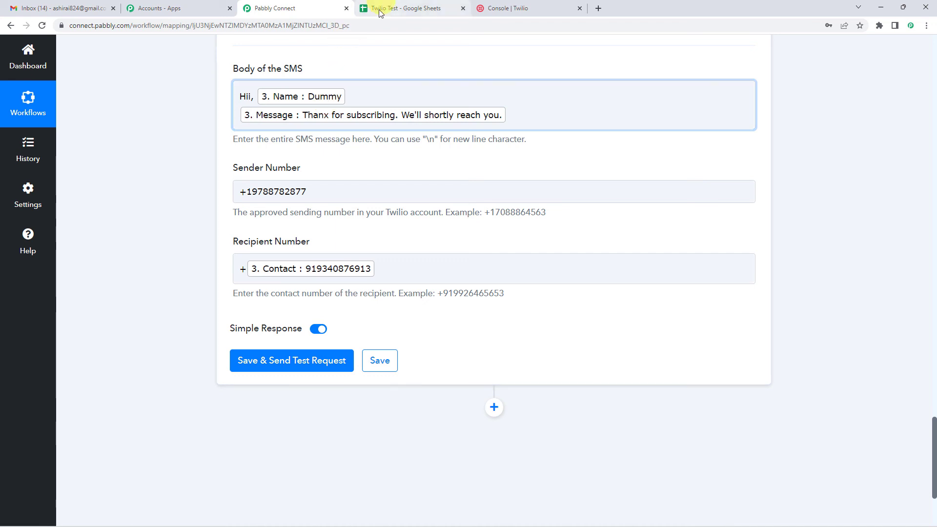
click(405, 8)
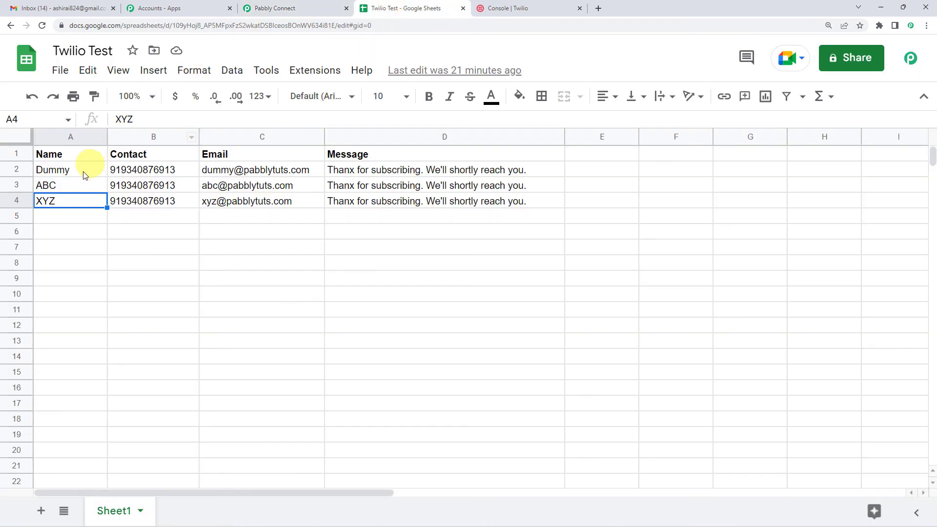
click(52, 188)
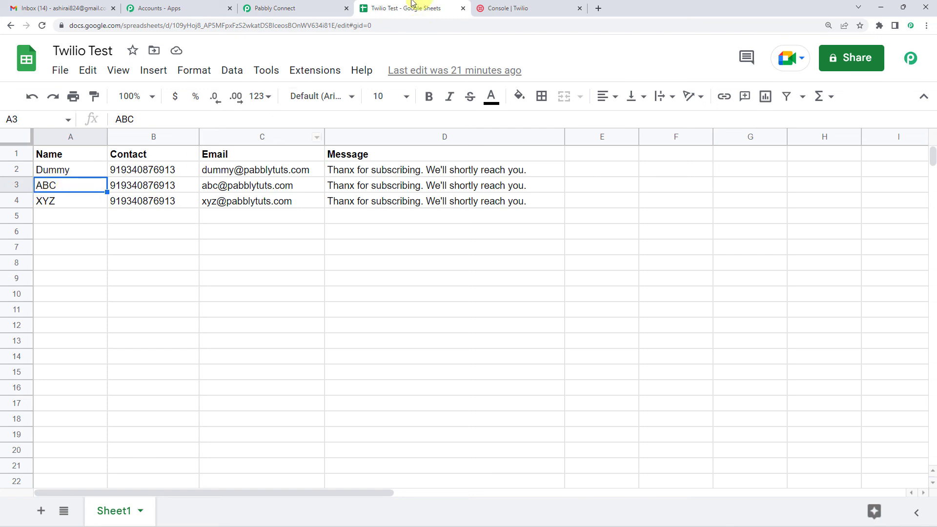
click(293, 7)
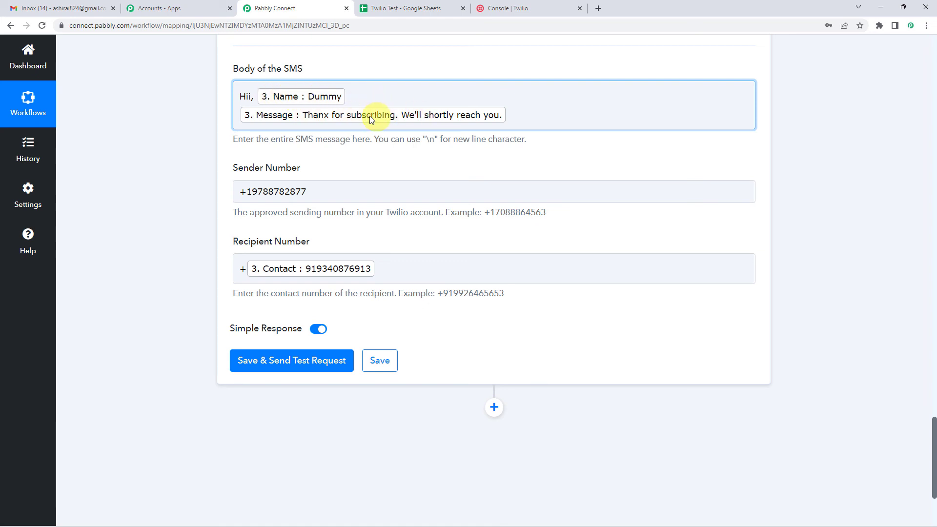
click(291, 191)
click(385, 9)
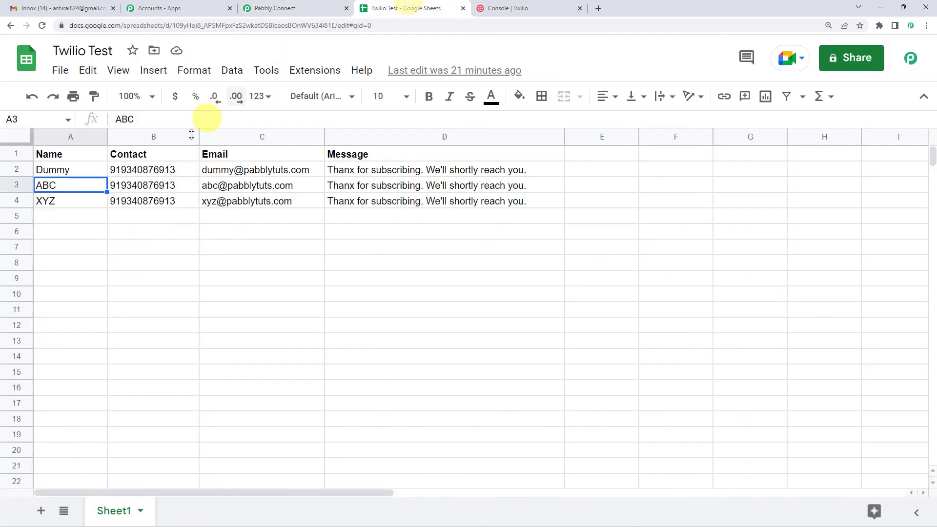
click(140, 188)
click(275, 8)
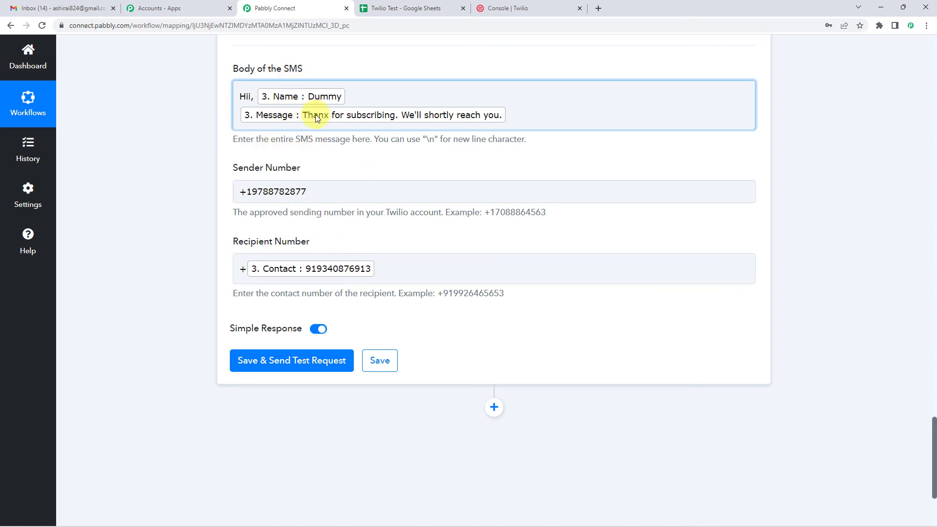
Save the Twilio SMS action with a test request and dismiss the browser's offer to save the password
click(264, 372)
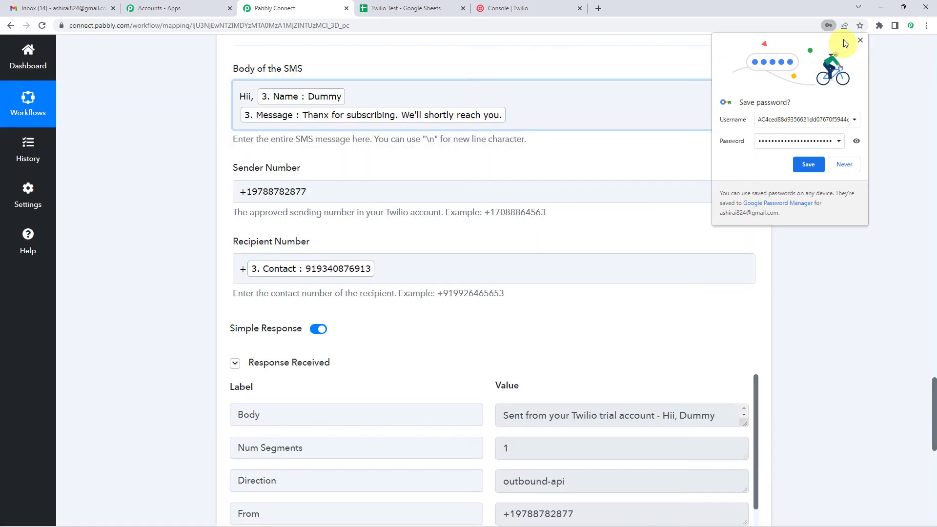
click(860, 40)
Enlarge the Body value in the received response and examine the full text of the sent SMS
scroll(463, 289, down, 2)
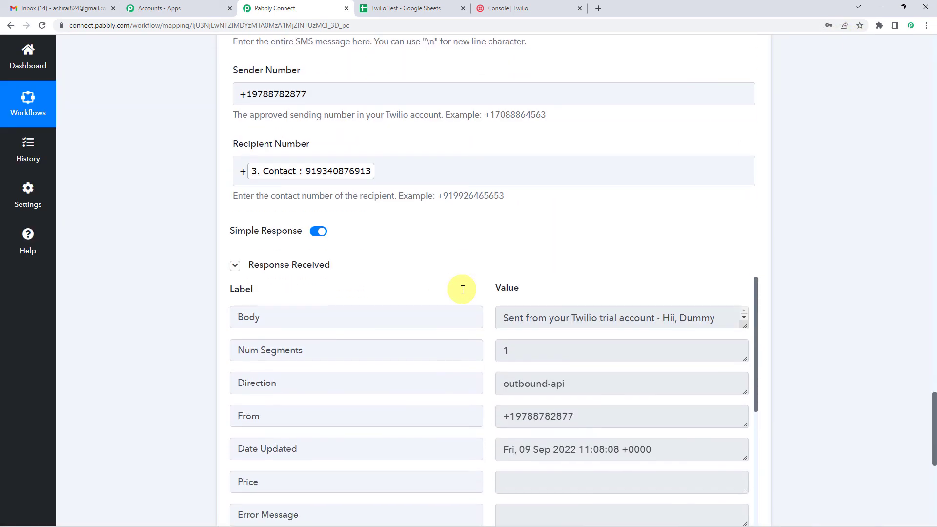
scroll(363, 324, up, 2)
drag(748, 329, 747, 382)
scroll(488, 261, down, 2)
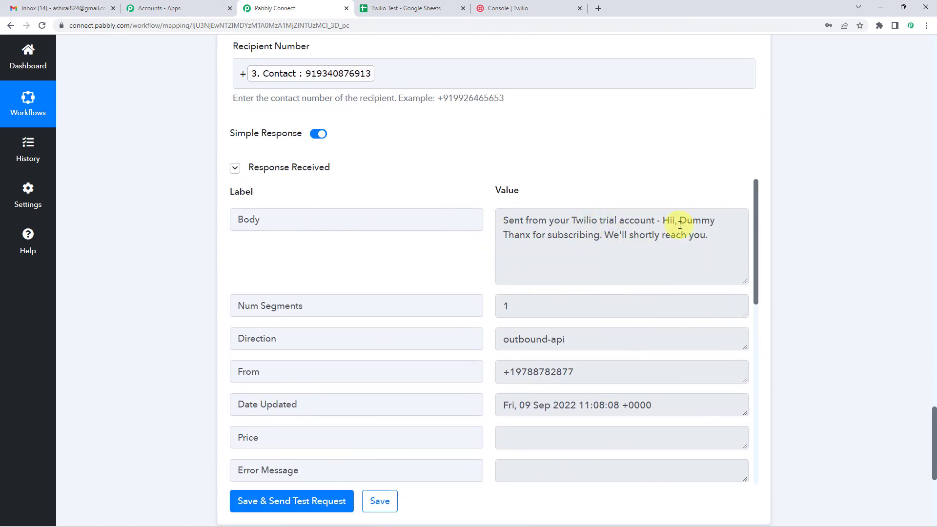
drag(504, 218, 660, 247)
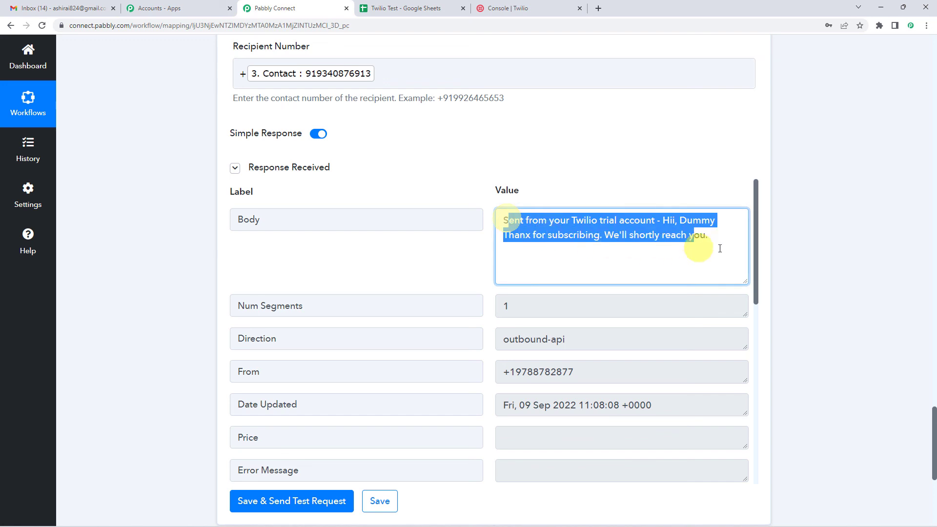
click(517, 223)
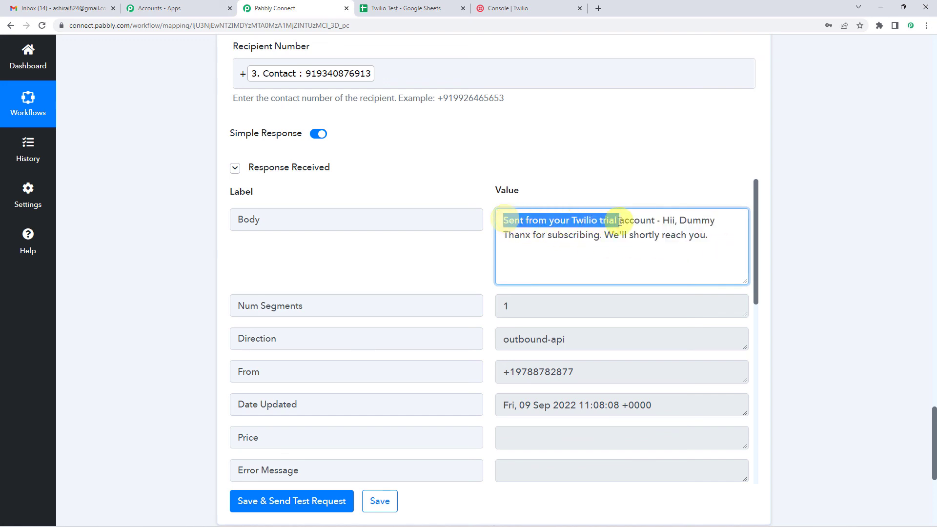
drag(664, 221, 699, 234)
click(617, 237)
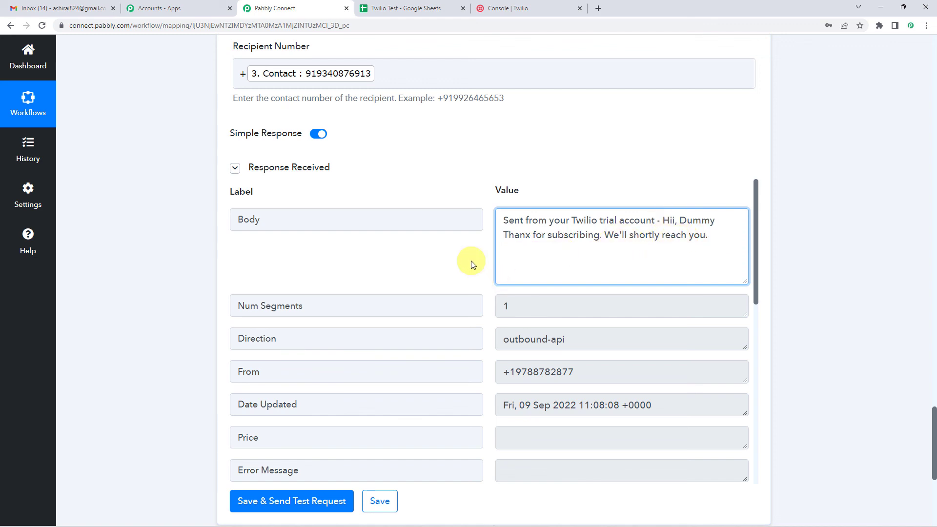
Review the workflow from the Twilio action back through the Iterator and Google Sheets steps to the schedule trigger
scroll(470, 261, up, 2)
scroll(483, 293, up, 3)
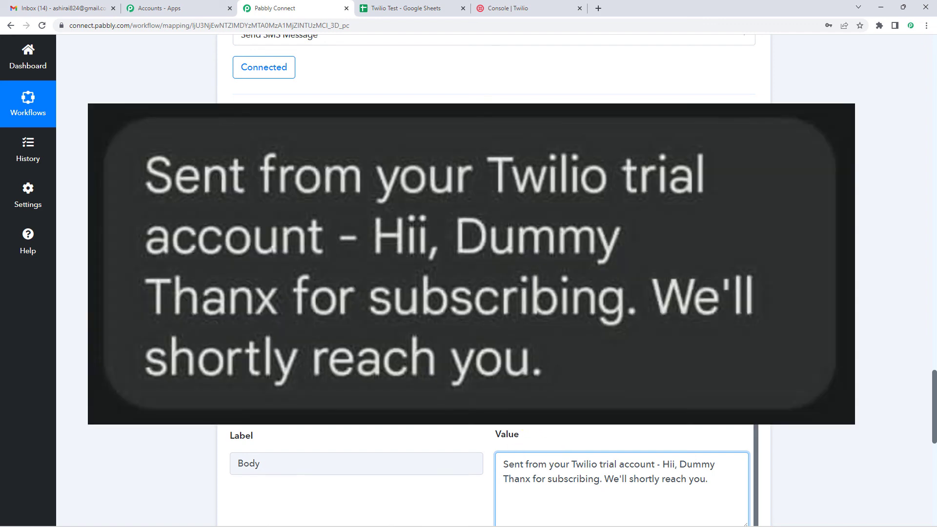
scroll(184, 362, up, 9)
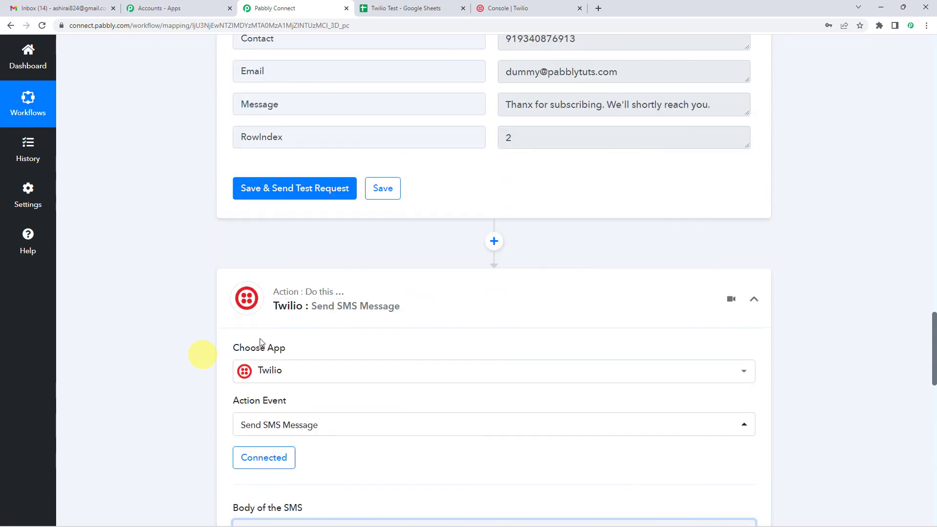
click(390, 314)
scroll(180, 343, up, 12)
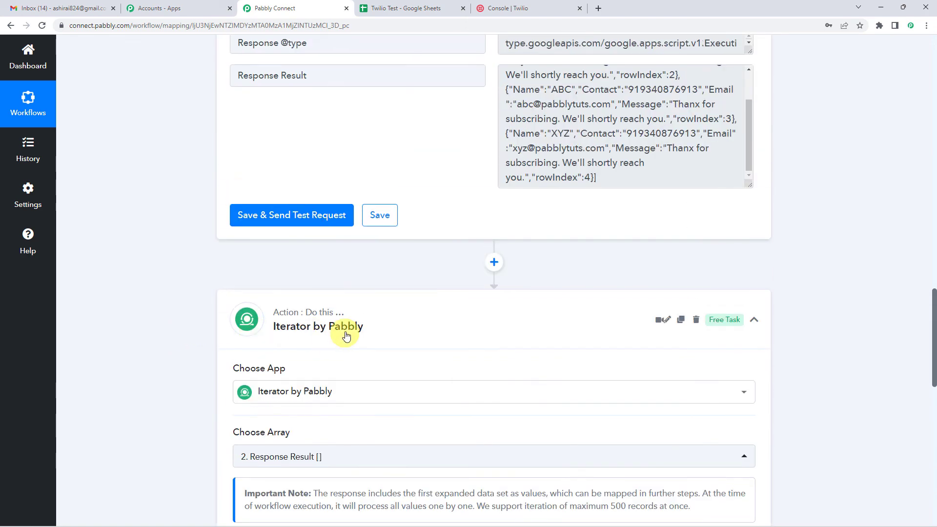
scroll(169, 280, up, 11)
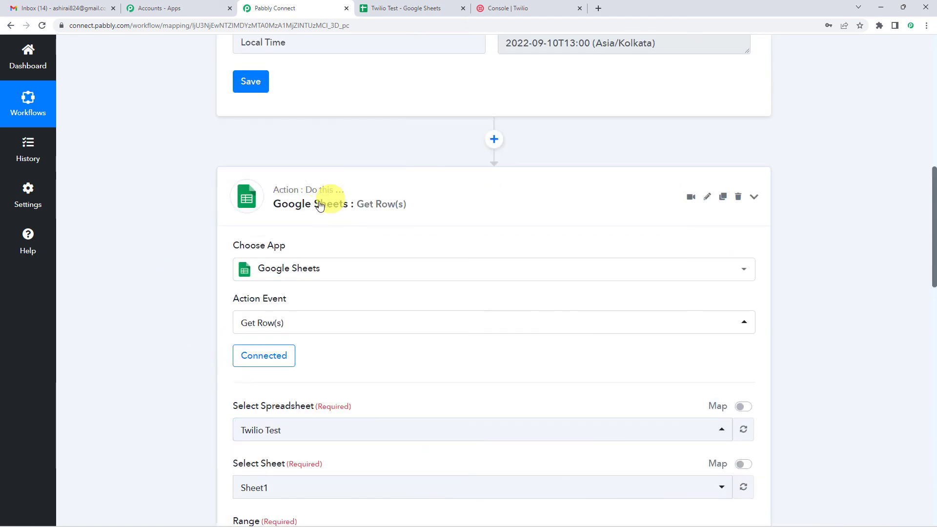
scroll(156, 236, up, 11)
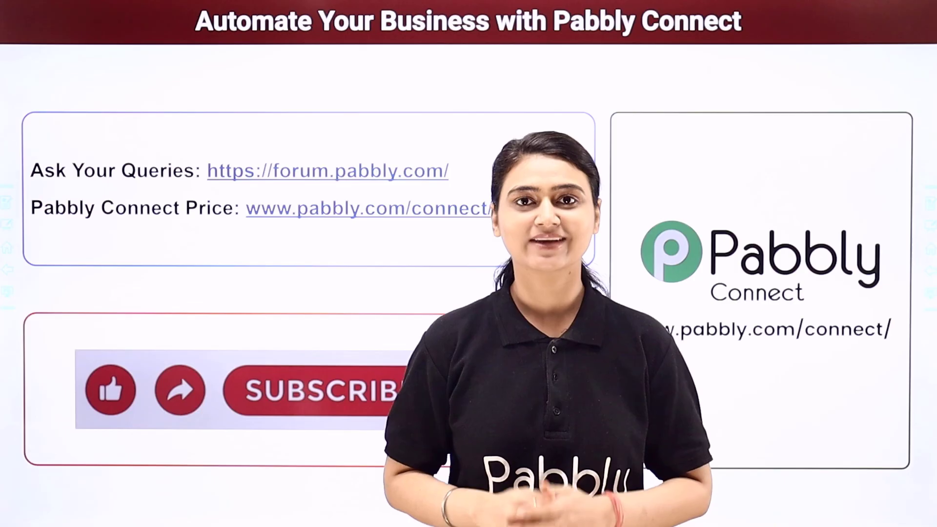